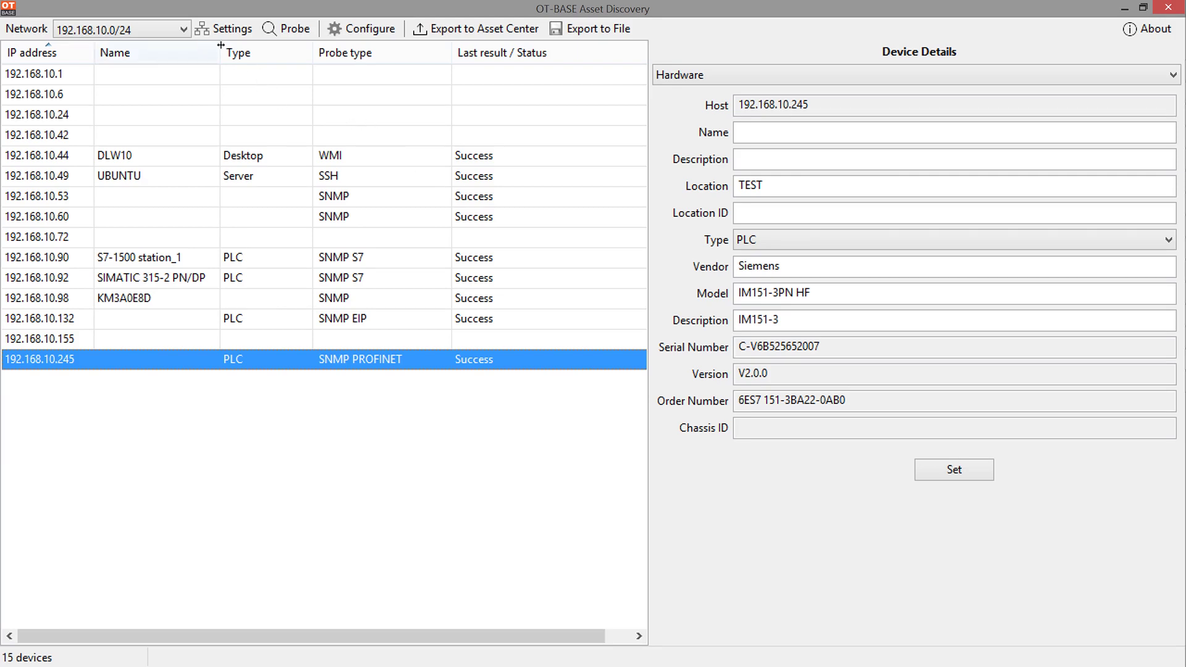
Step: Keep network 192.168.10.0/24 and show hardware details of the 192.168.10.92 SIMATIC 315-2 PN/DP controller
{"action": "left_click", "coordinate": [181, 28]}
{"action": "left_click", "coordinate": [181, 28]}
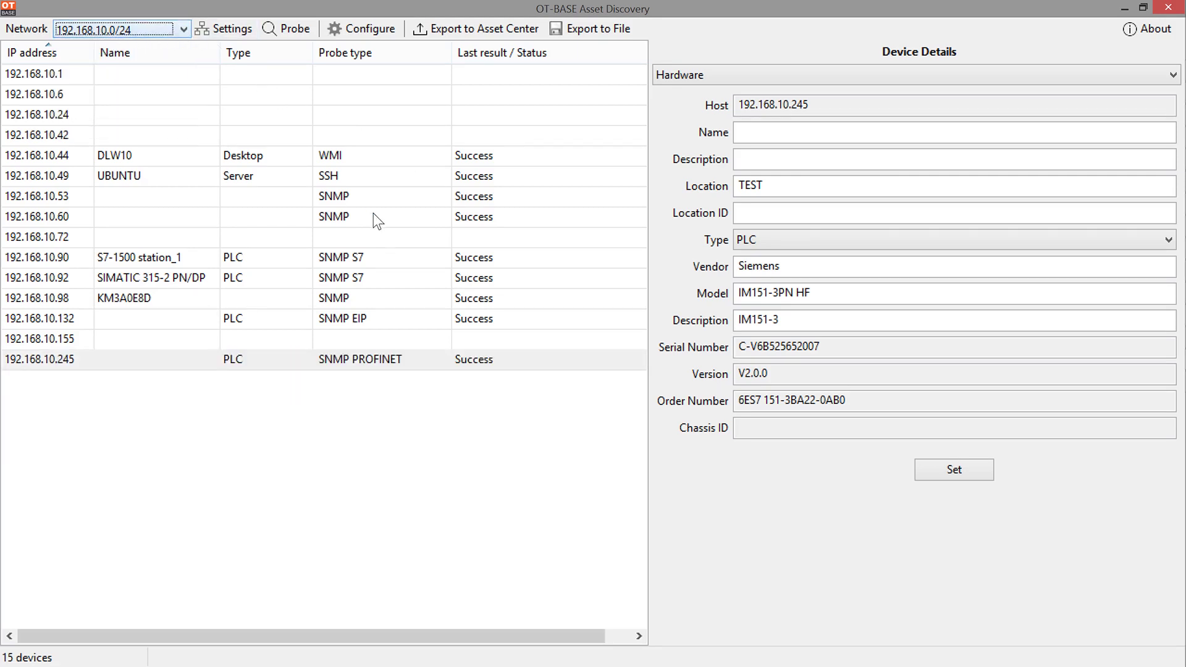
{"action": "left_click", "coordinate": [369, 315]}
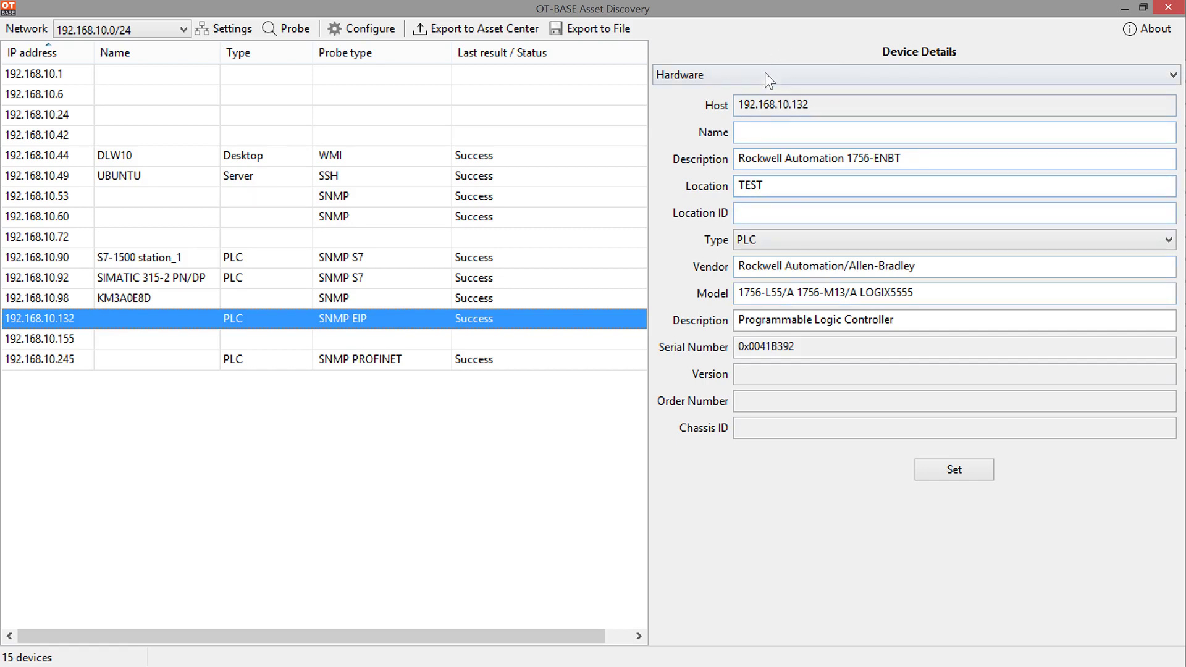
{"action": "left_click", "coordinate": [349, 283]}
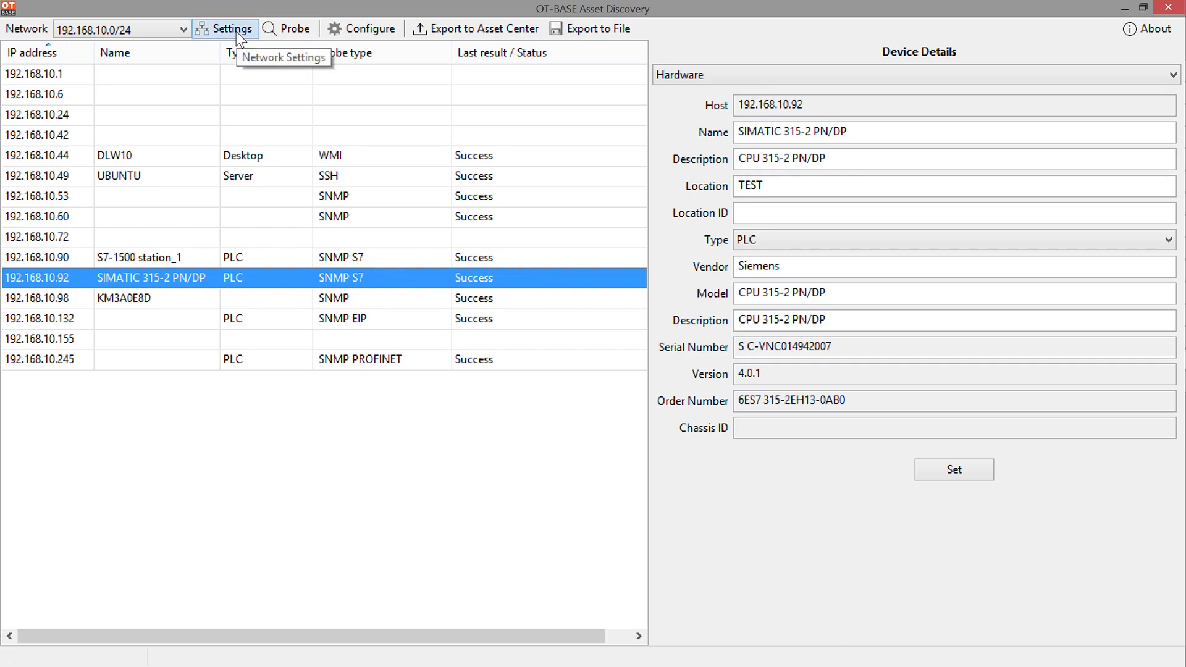
Step: Open the network settings listing the seven scanned networks and their probe protocols
{"action": "left_click", "coordinate": [236, 32]}
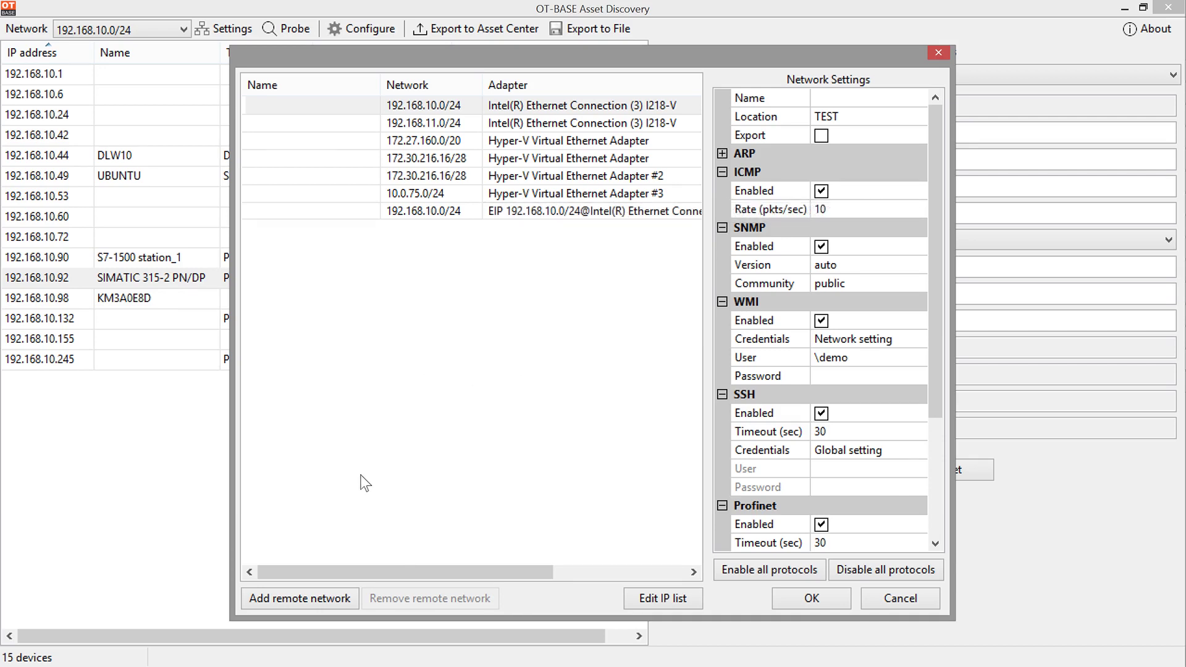
Step: Add the remote network 192.168.78.0/24 and select its new entry
{"action": "left_click", "coordinate": [338, 596]}
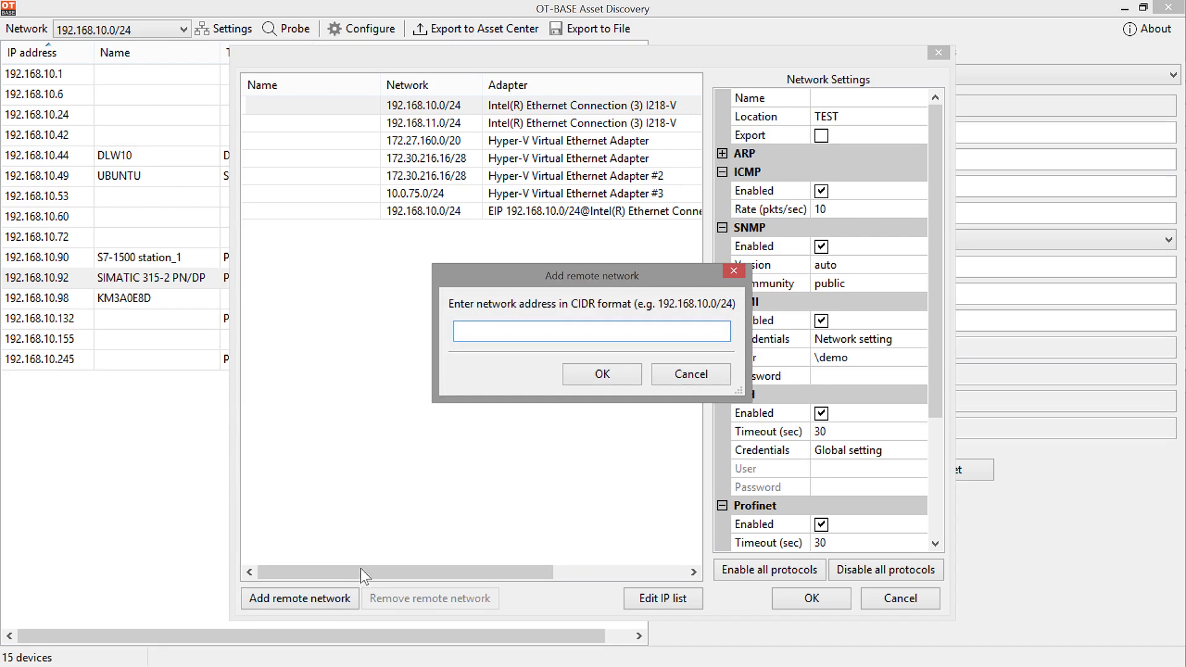
{"action": "type", "text": "192.168.78.0/24"}
{"action": "left_click", "coordinate": [579, 368]}
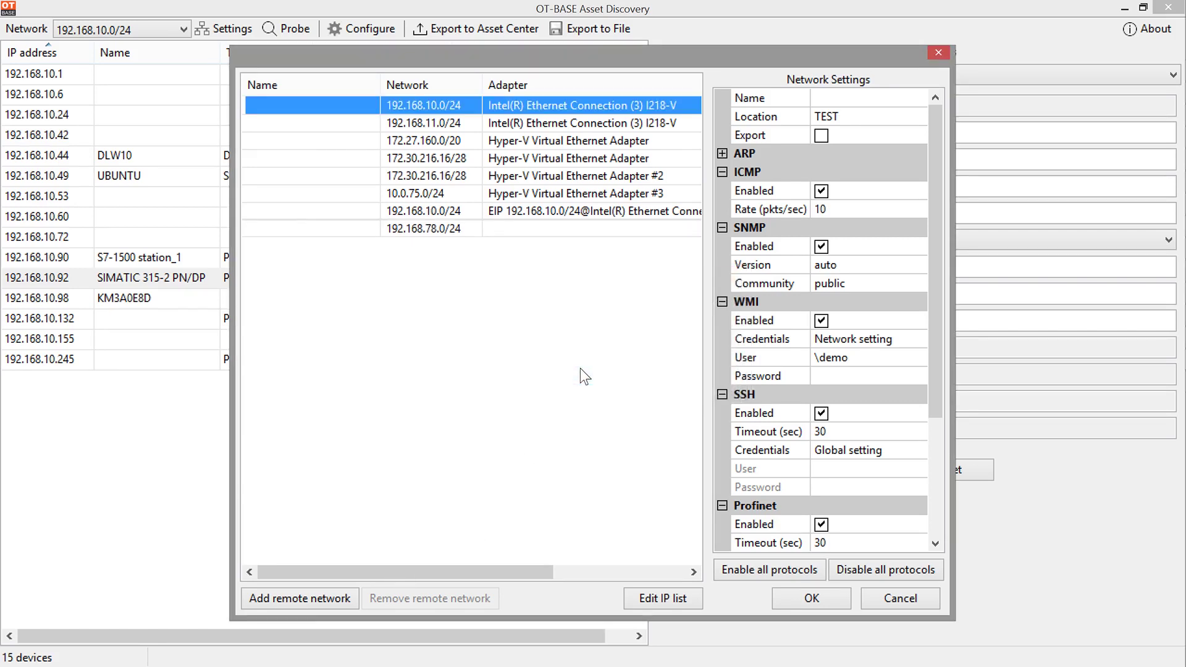
{"action": "left_click", "coordinate": [472, 230]}
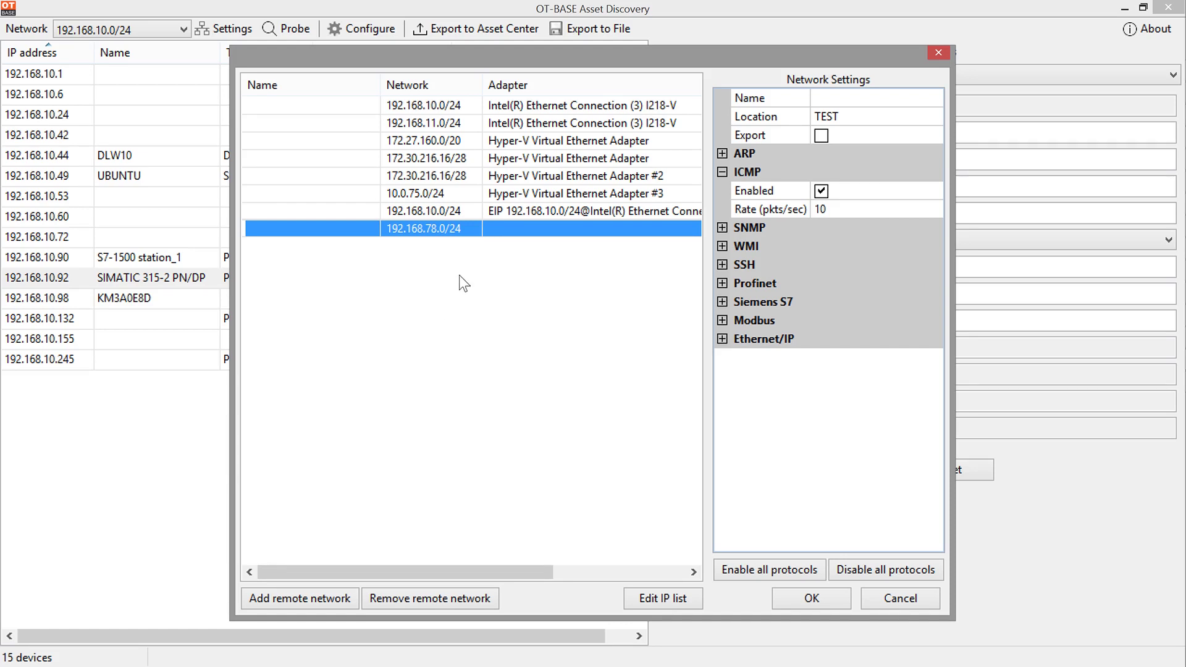
Step: Name the 192.168.78.0/24 network 'My first routed network'
{"action": "left_click", "coordinate": [917, 97]}
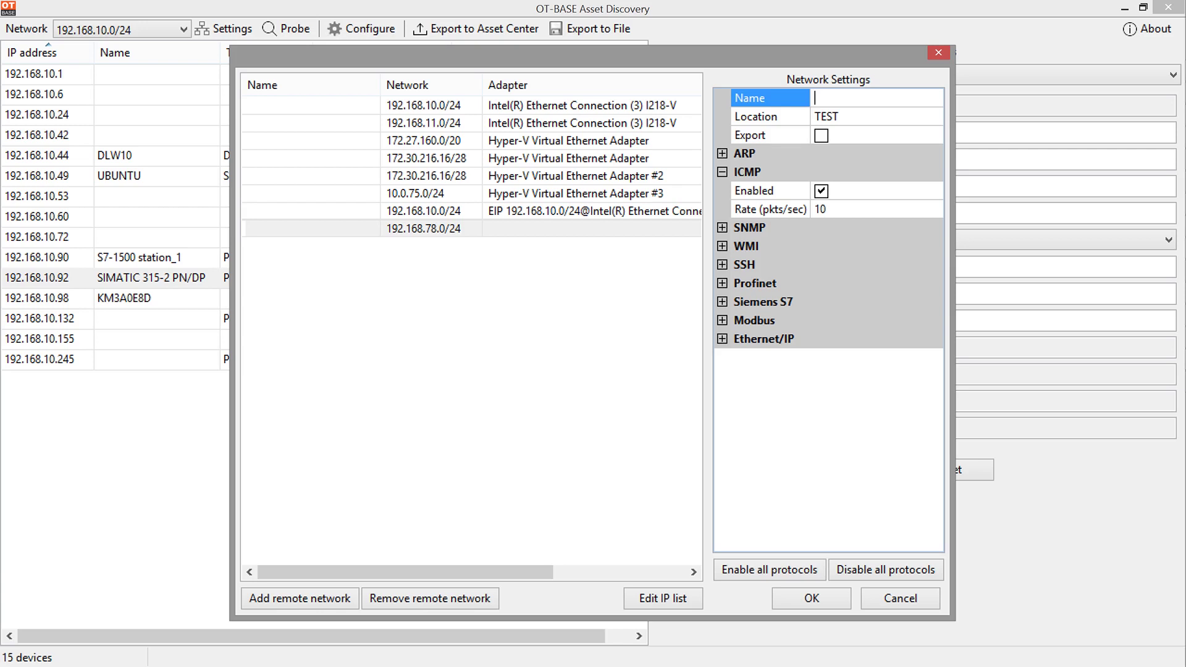
{"action": "type", "text": "My first routed network"}
Step: Confirm that ARP discovery stays disabled for this network
{"action": "left_click", "coordinate": [722, 153]}
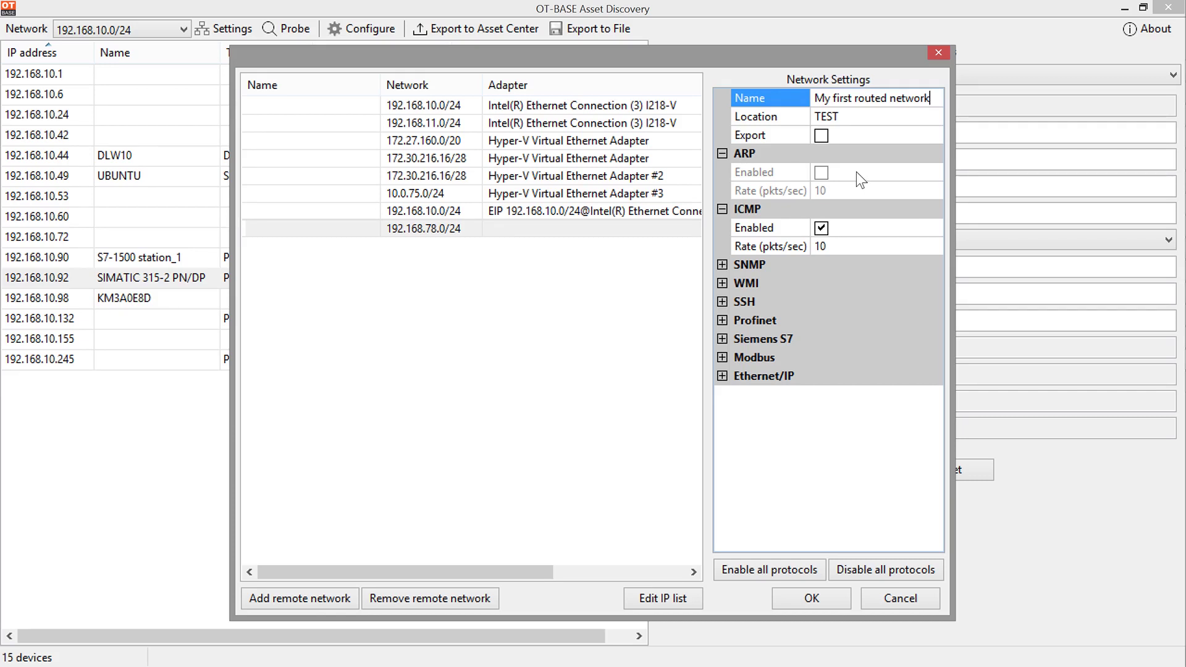
{"action": "left_click", "coordinate": [826, 178]}
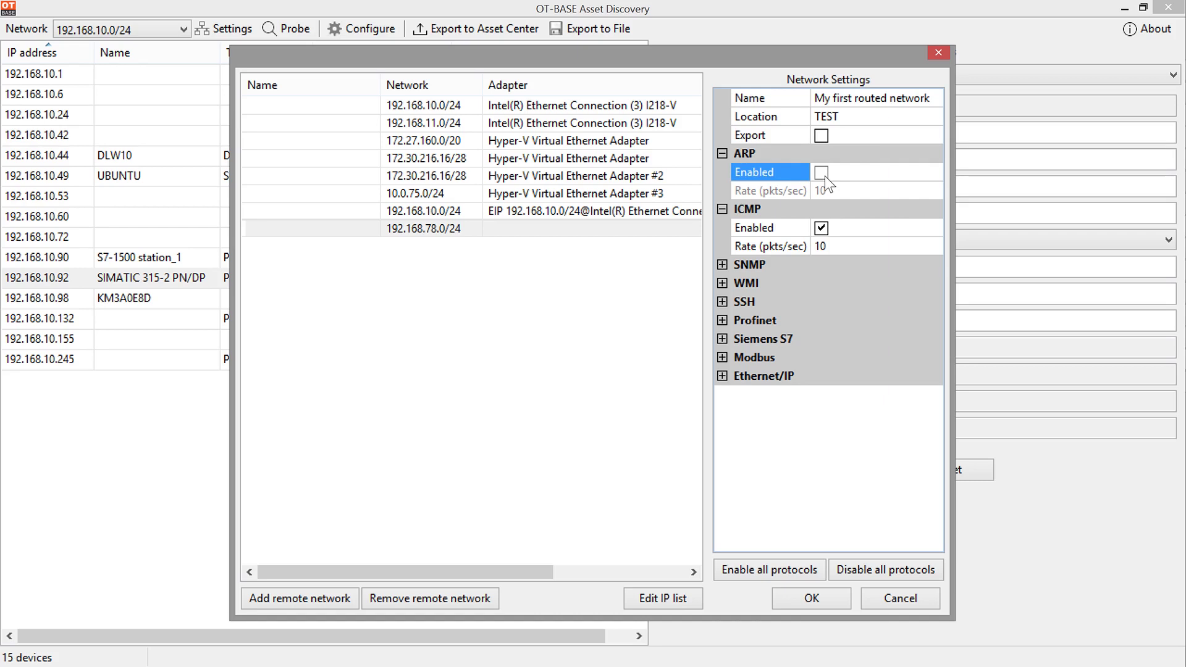
{"action": "left_click", "coordinate": [722, 153]}
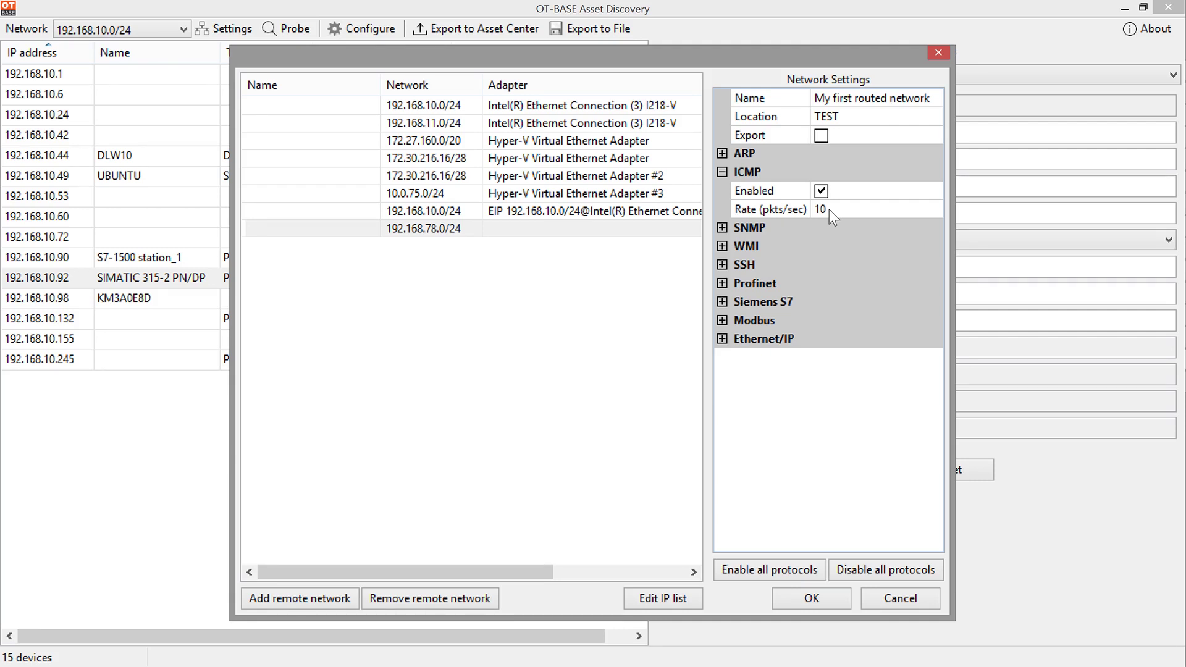
Step: Enable SNMP and WMI probing, with WMI using network-specific credentials (user name and password)
{"action": "left_click", "coordinate": [723, 227]}
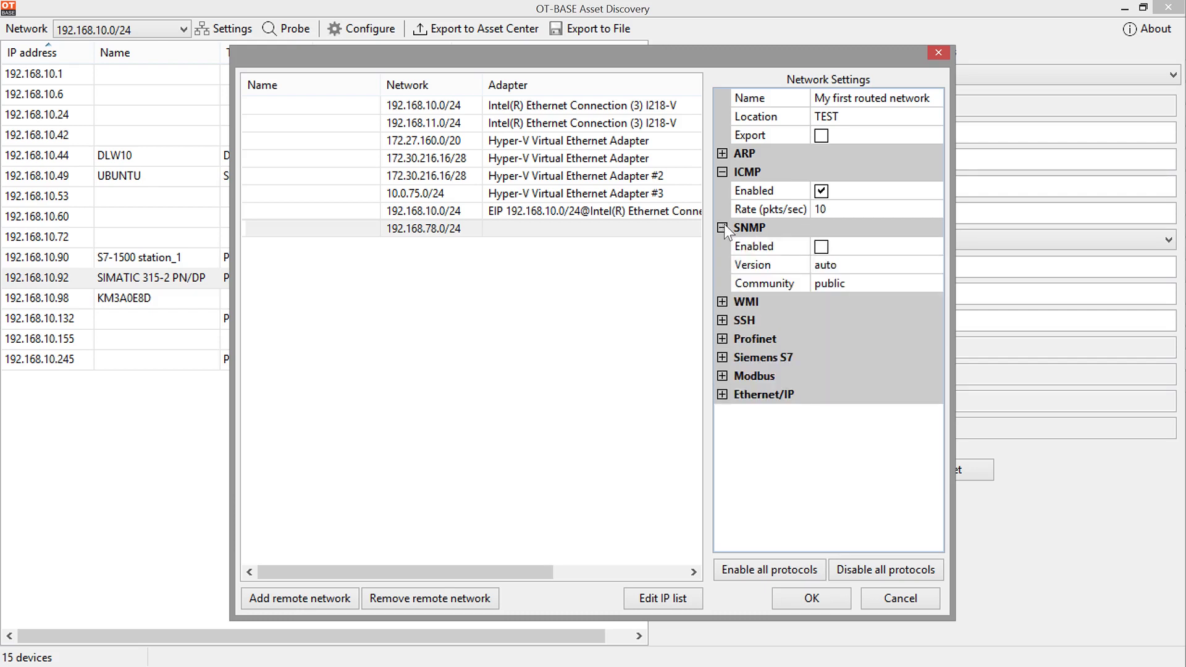
{"action": "left_click", "coordinate": [821, 247]}
{"action": "left_click", "coordinate": [722, 302]}
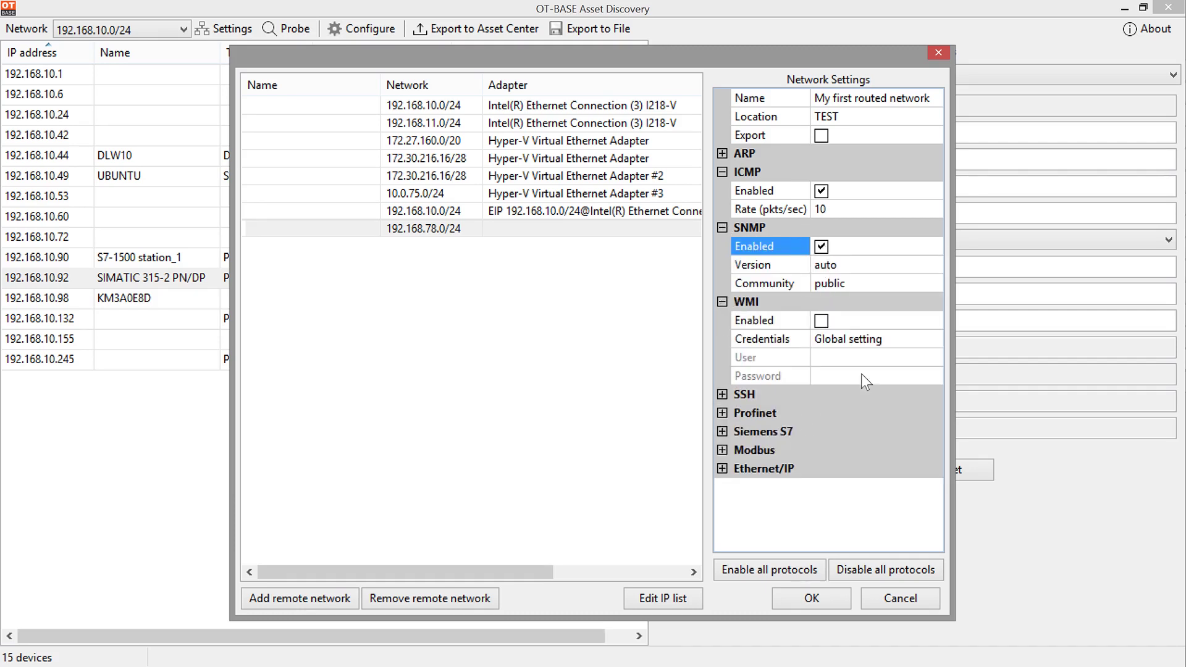
{"action": "left_click", "coordinate": [822, 321]}
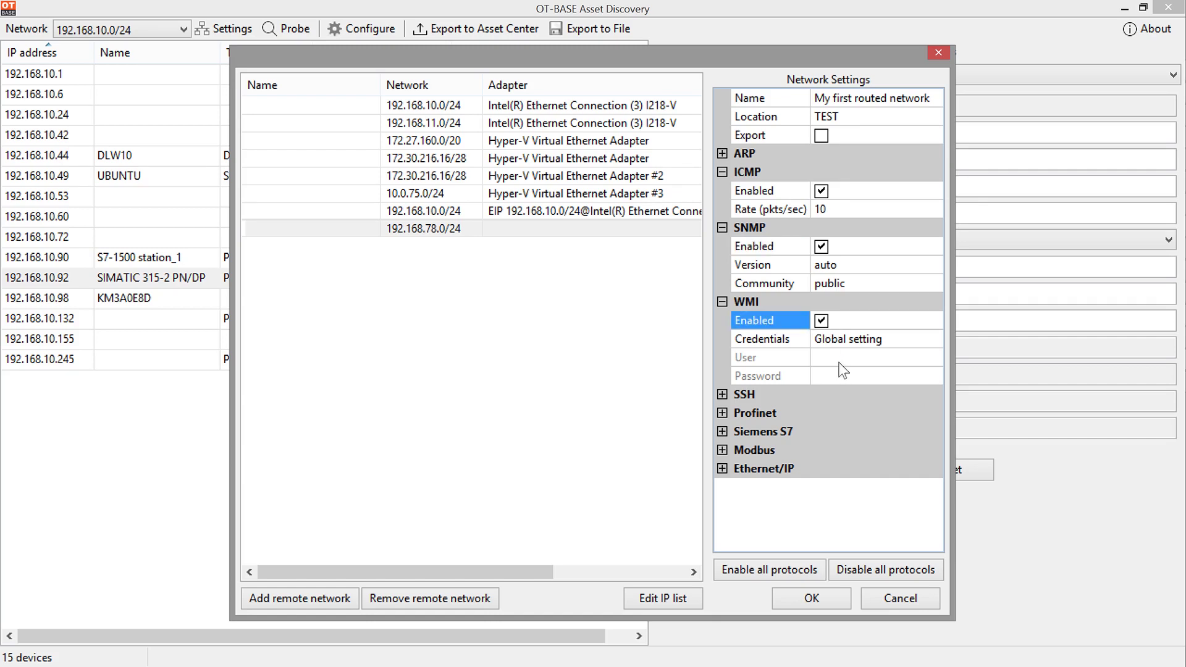
{"action": "left_click", "coordinate": [873, 338]}
{"action": "left_click", "coordinate": [932, 339]}
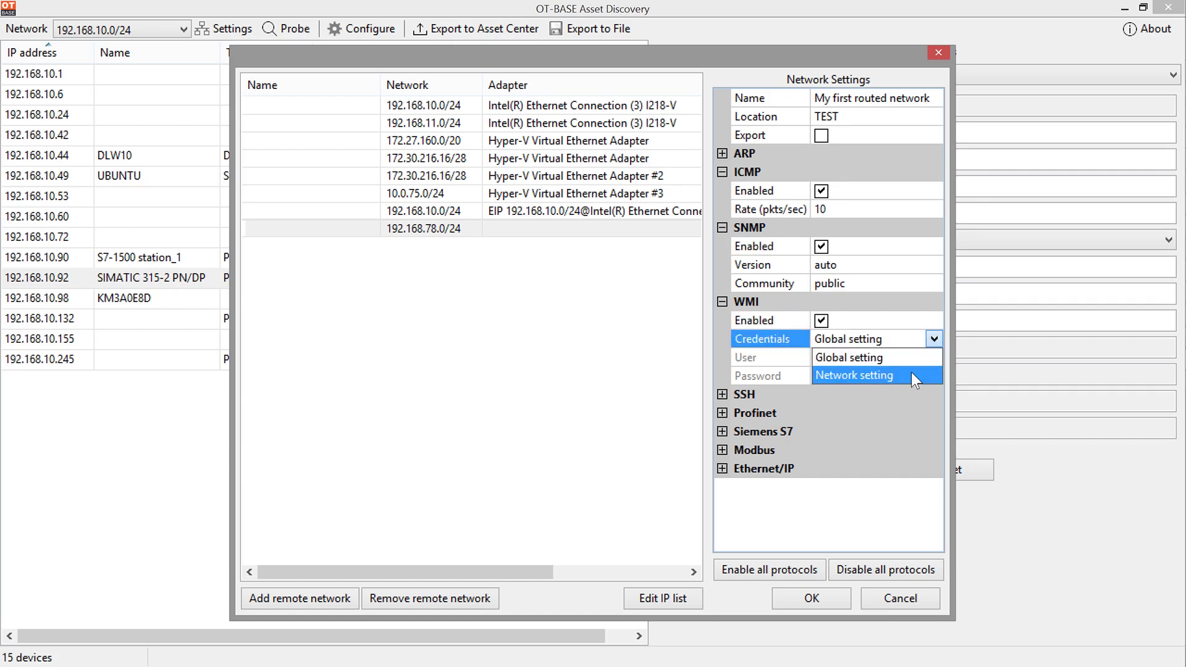
{"action": "left_click", "coordinate": [873, 375]}
{"action": "left_click", "coordinate": [864, 357]}
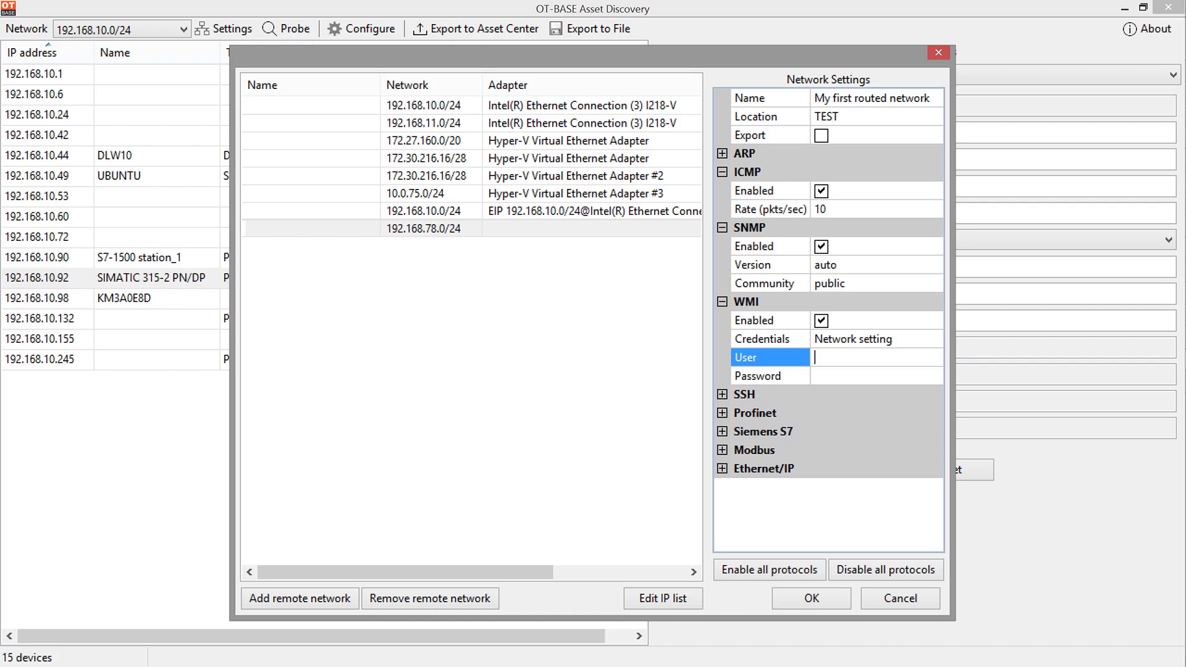
{"action": "type", "text": "team"}
{"action": "key", "text": "Tab"}
{"action": "key", "text": "Tab"}
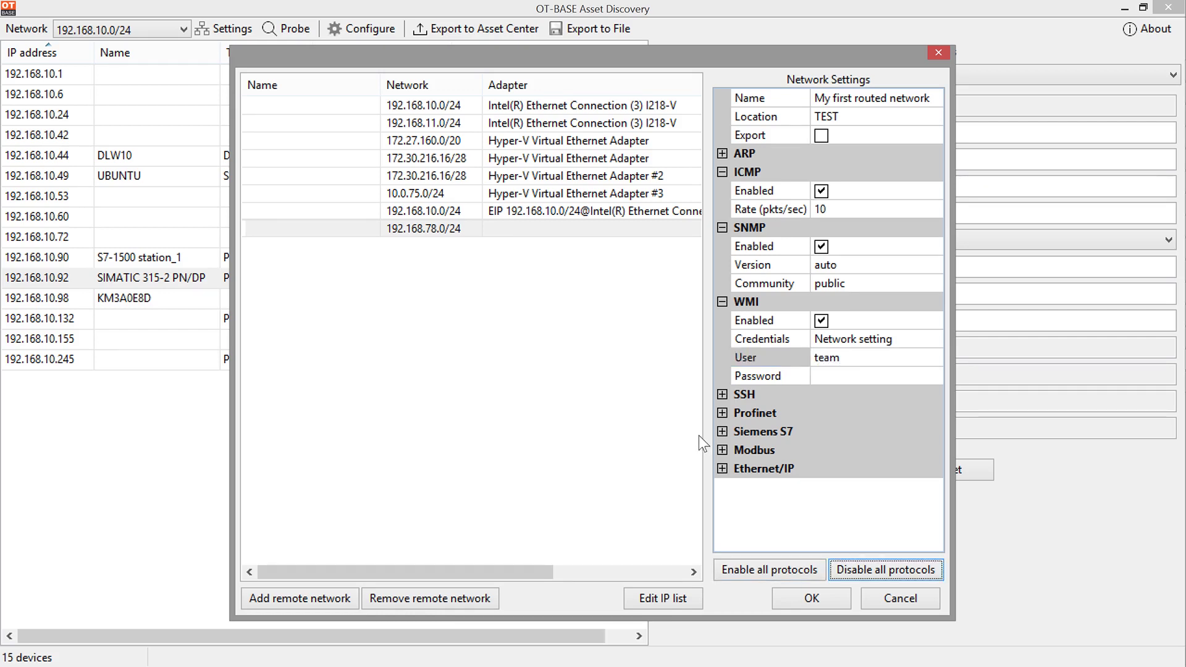
{"action": "left_click", "coordinate": [890, 375]}
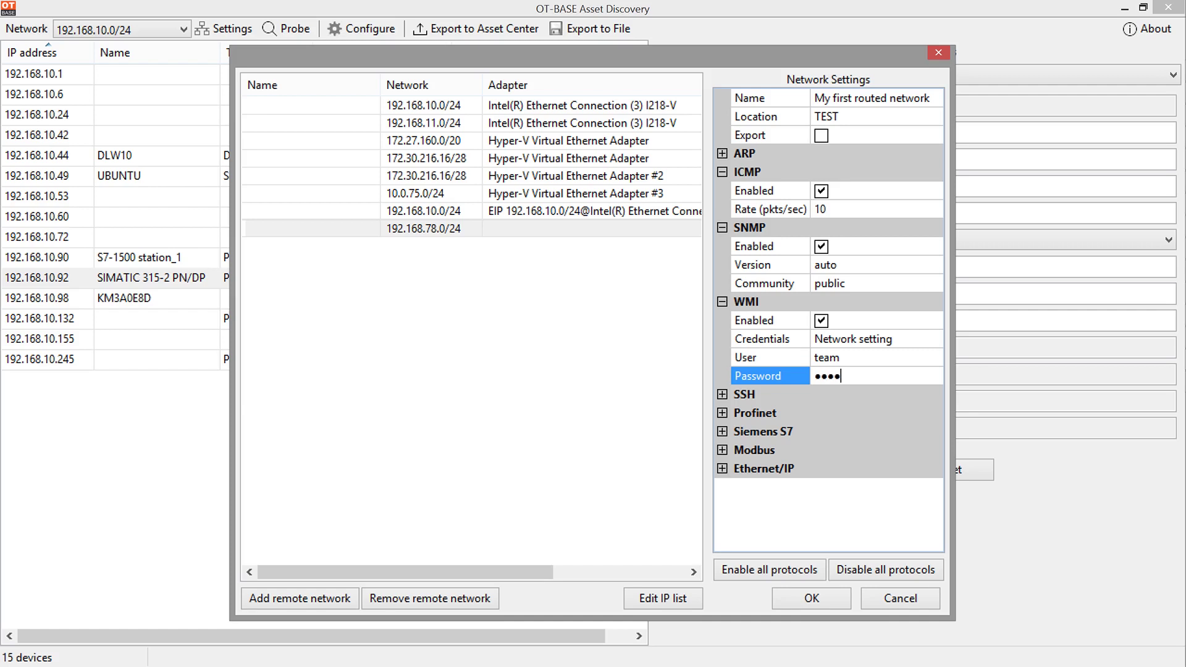
Step: Leave SSH and Profinet off and enable Siemens S7, Modbus and Ethernet/IP probing
{"action": "left_click", "coordinate": [721, 393]}
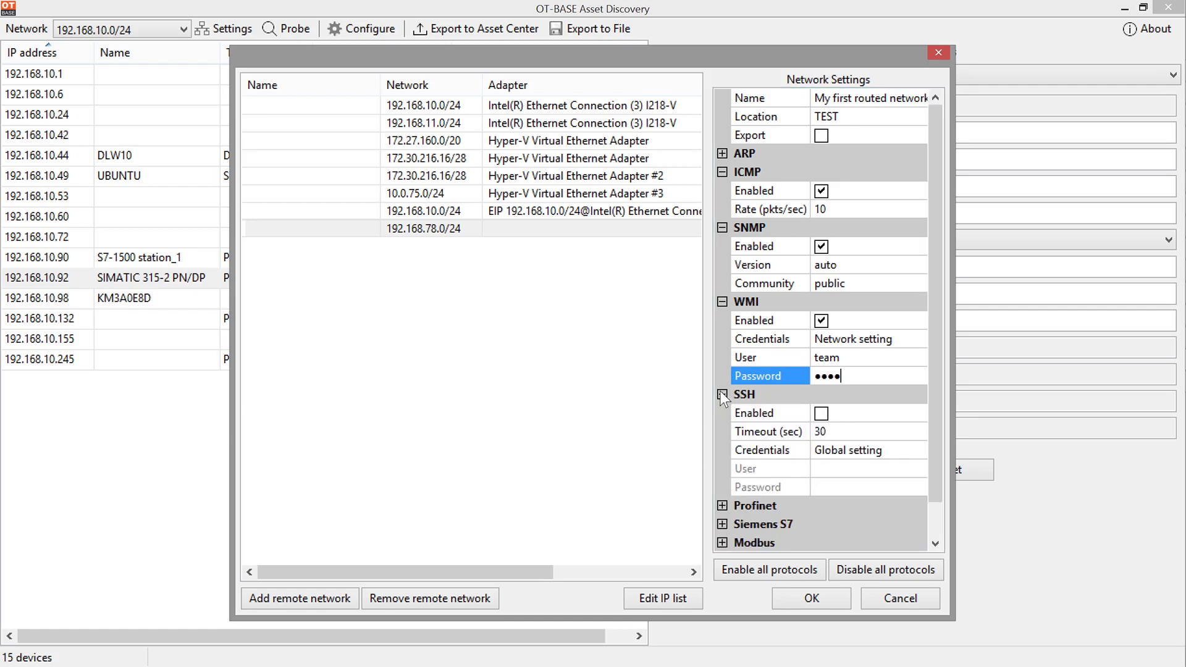
{"action": "scroll", "coordinate": [736, 452], "scroll_direction": "down", "scroll_amount": 1}
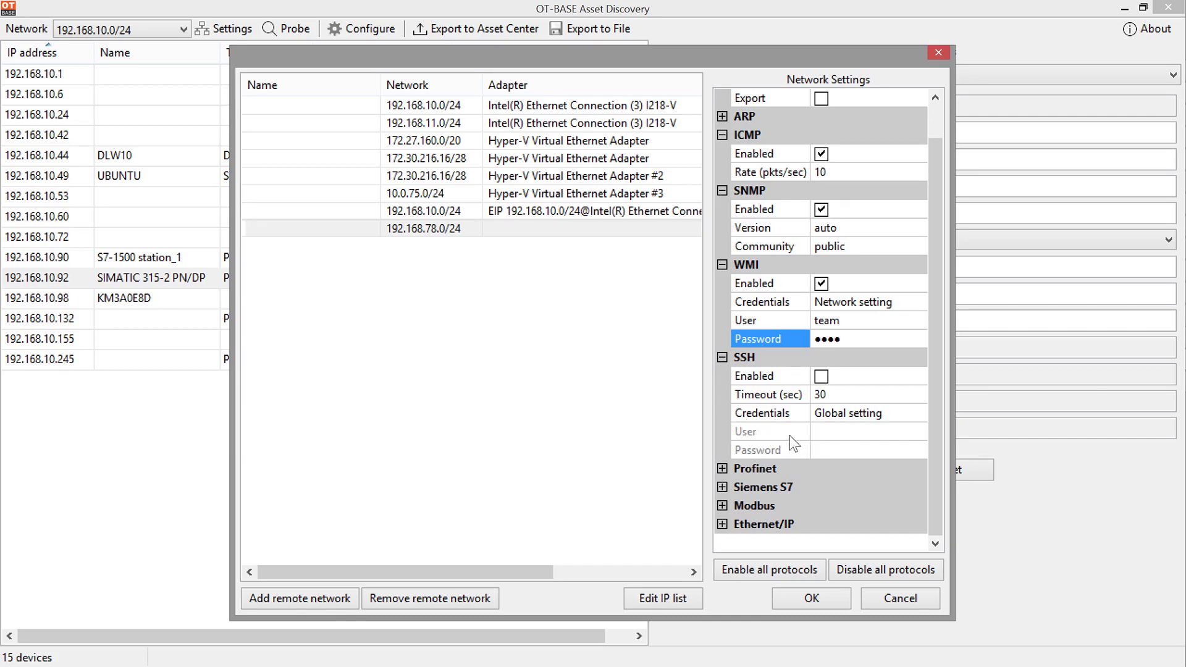
{"action": "left_click", "coordinate": [723, 469]}
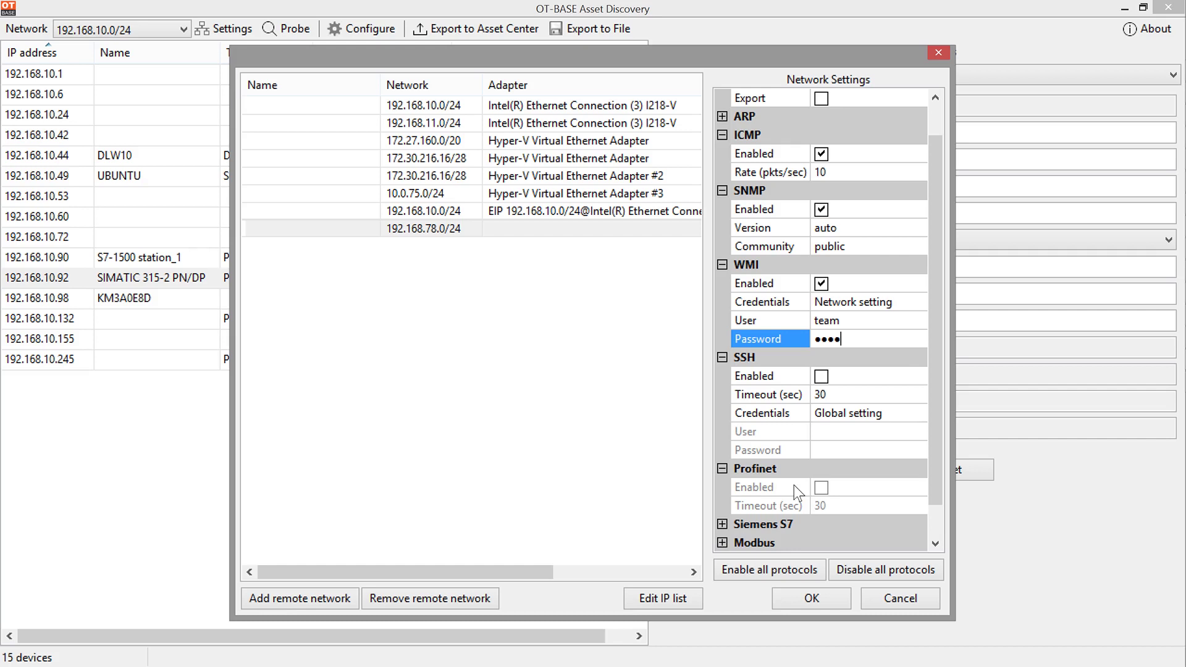
{"action": "left_click", "coordinate": [825, 491]}
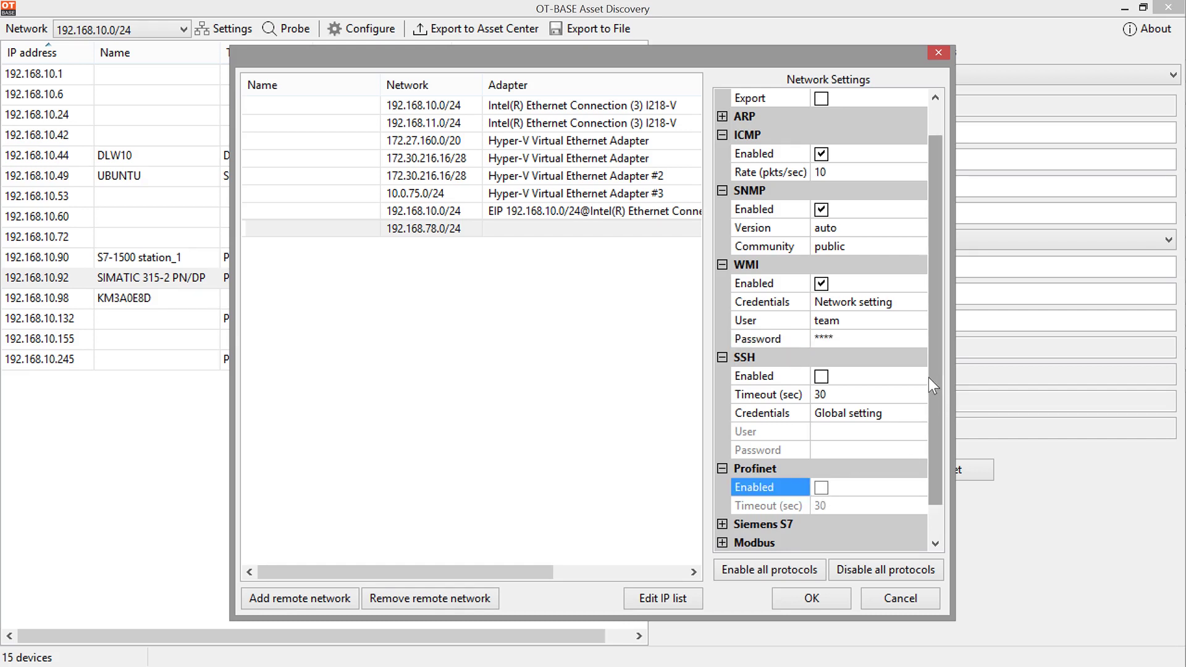
{"action": "left_click_drag", "start_coordinate": [932, 385], "coordinate": [953, 459]}
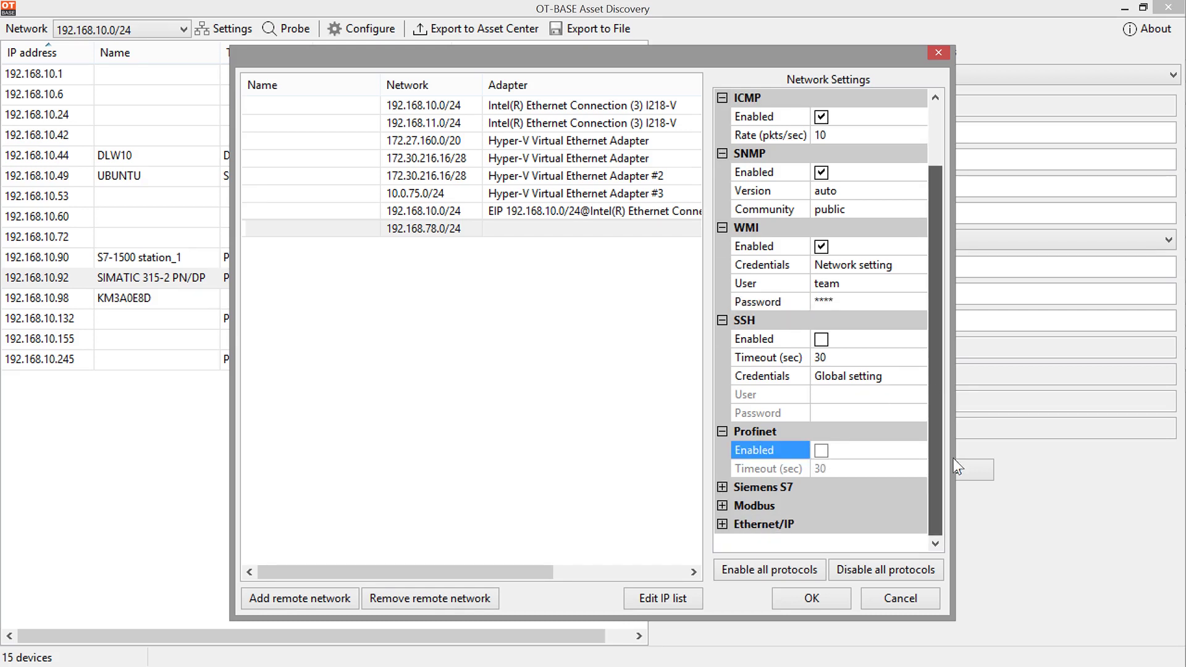
{"action": "left_click", "coordinate": [721, 487]}
{"action": "left_click", "coordinate": [821, 506]}
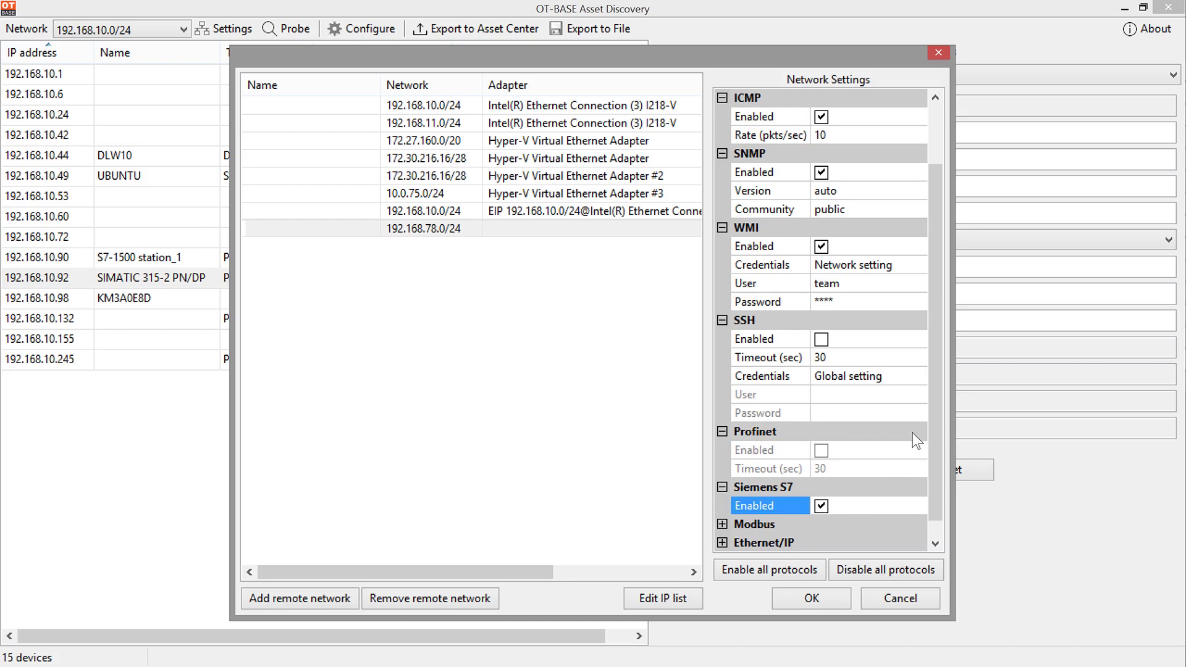
{"action": "left_click_drag", "start_coordinate": [936, 401], "coordinate": [943, 431]}
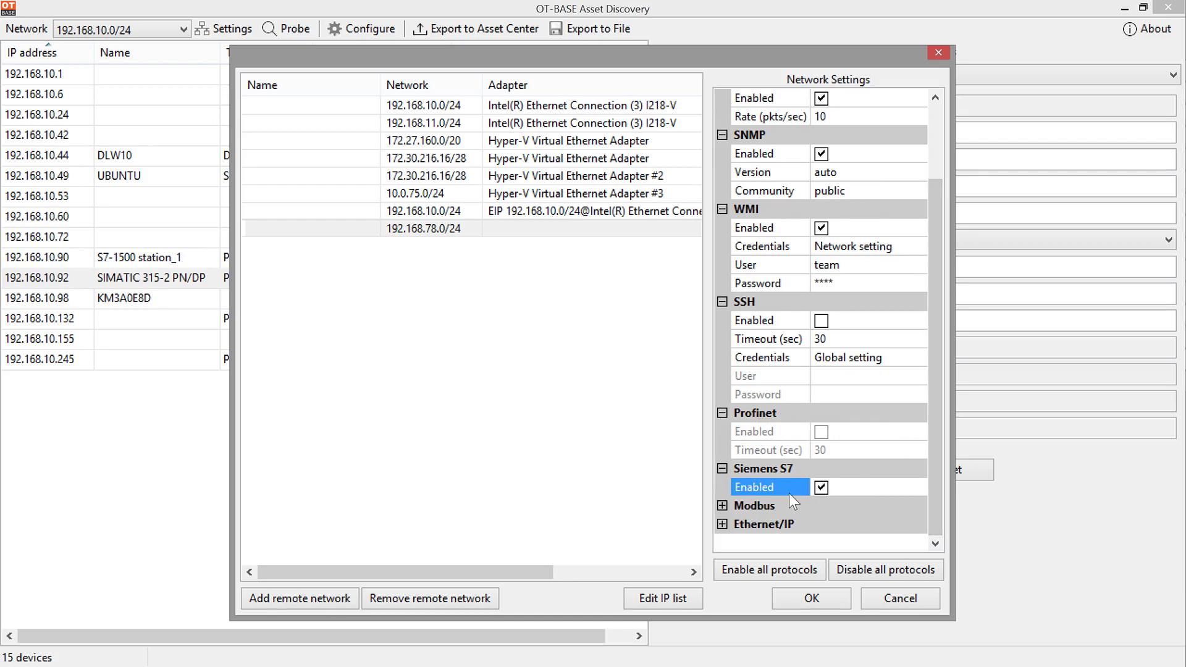
{"action": "left_click", "coordinate": [722, 505]}
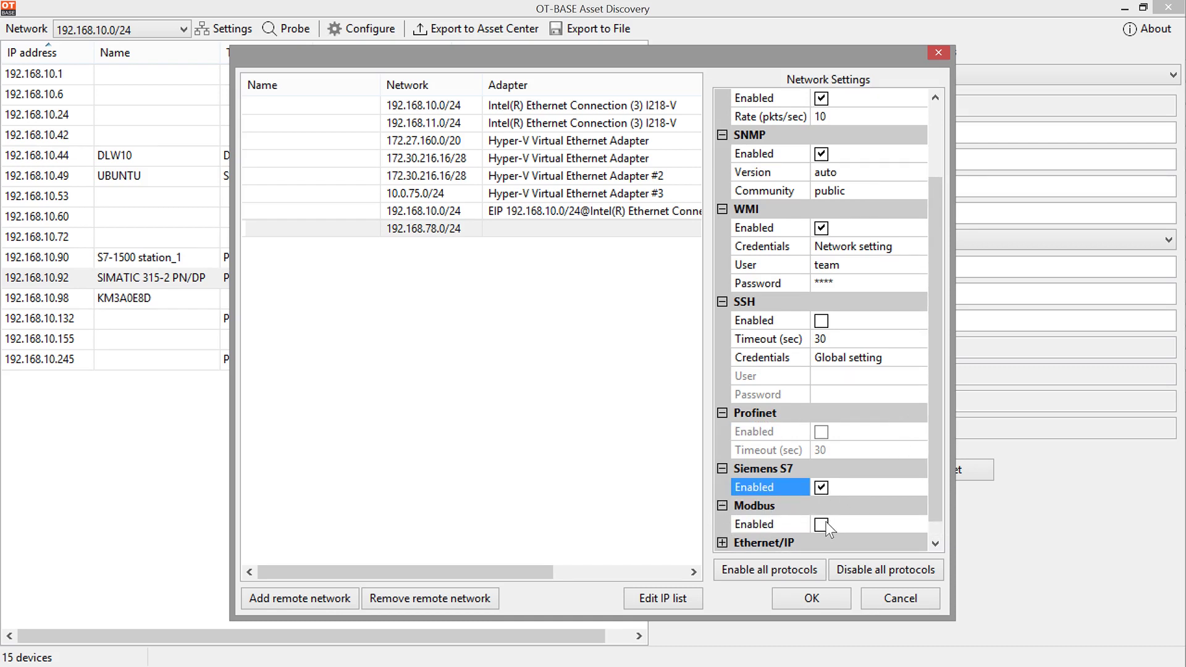
{"action": "left_click", "coordinate": [822, 524]}
{"action": "left_click_drag", "start_coordinate": [939, 416], "coordinate": [931, 484]}
{"action": "left_click", "coordinate": [722, 525]}
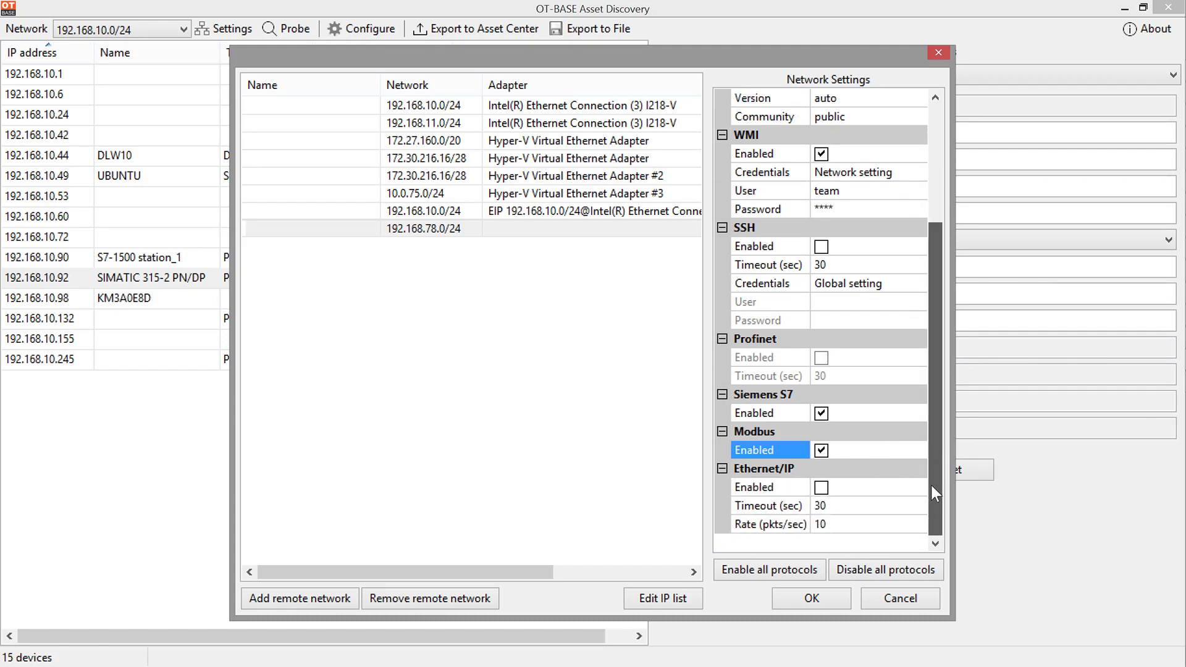
{"action": "left_click", "coordinate": [821, 487]}
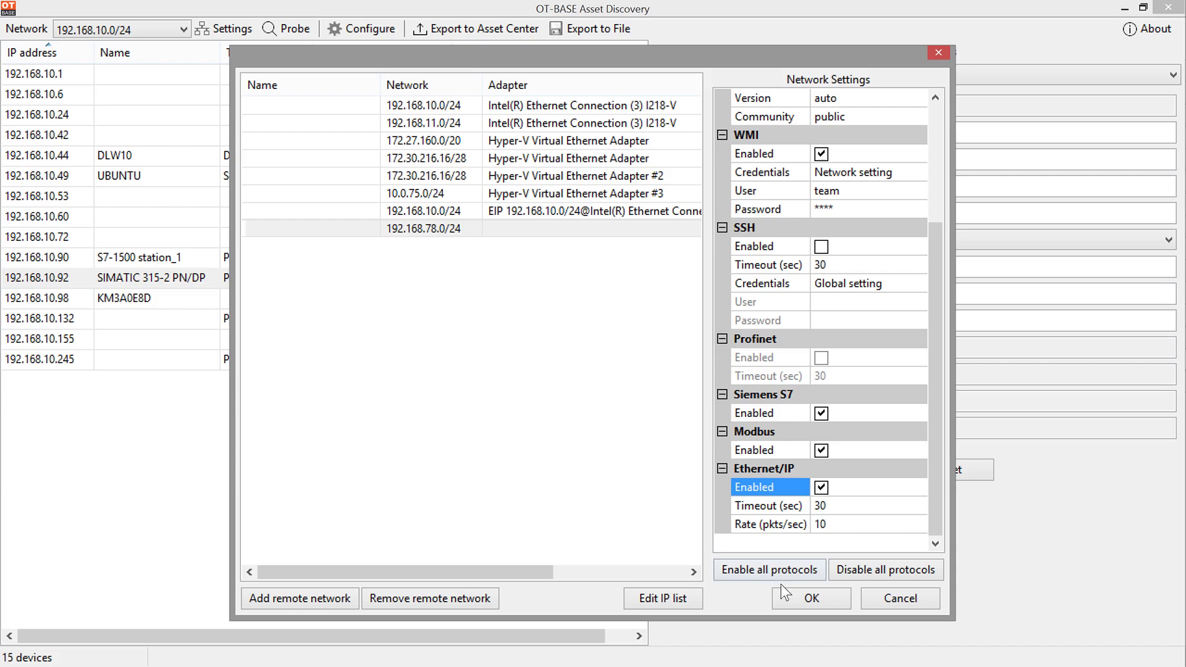
Step: Save the routed network's settings and switch to My first routed network, showing 0 devices
{"action": "left_click", "coordinate": [812, 598]}
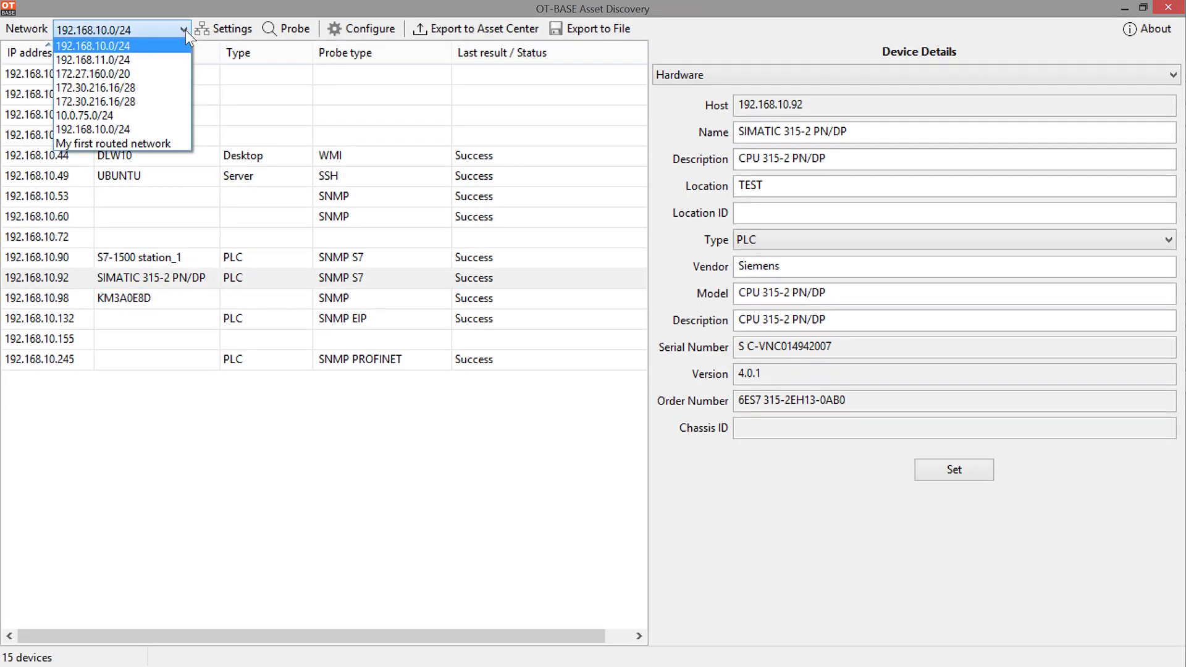
{"action": "left_click", "coordinate": [164, 148]}
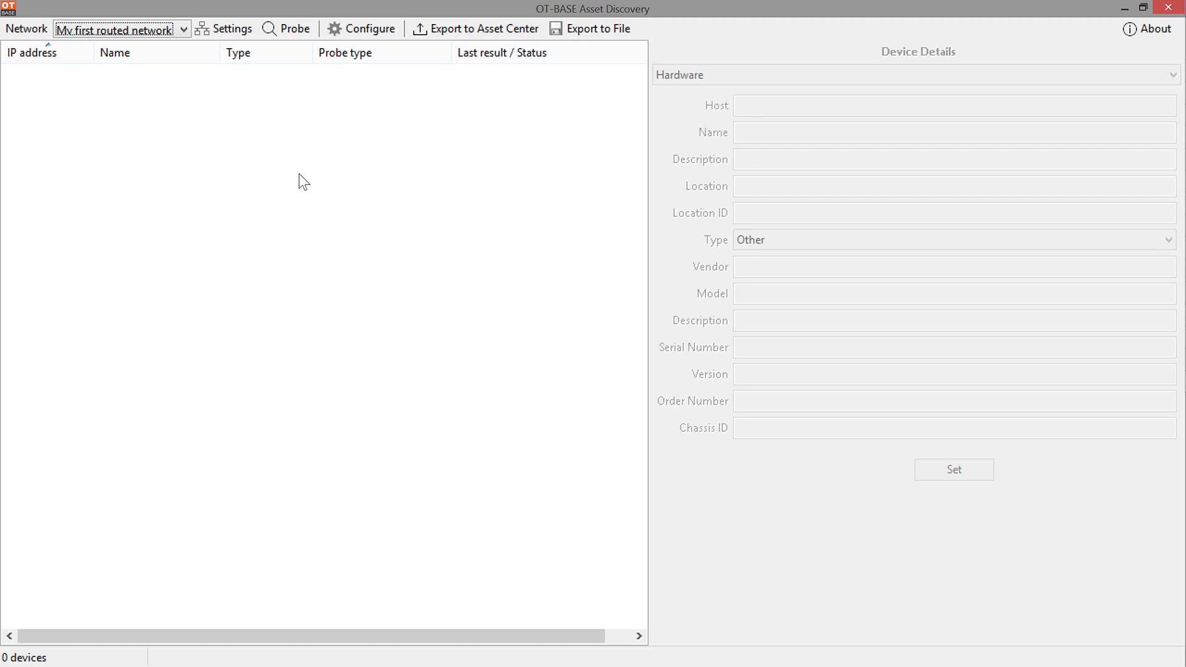
Step: Probe My first routed network, discovering a switch, a desktop and two SIMATIC PLCs
{"action": "left_click", "coordinate": [290, 28]}
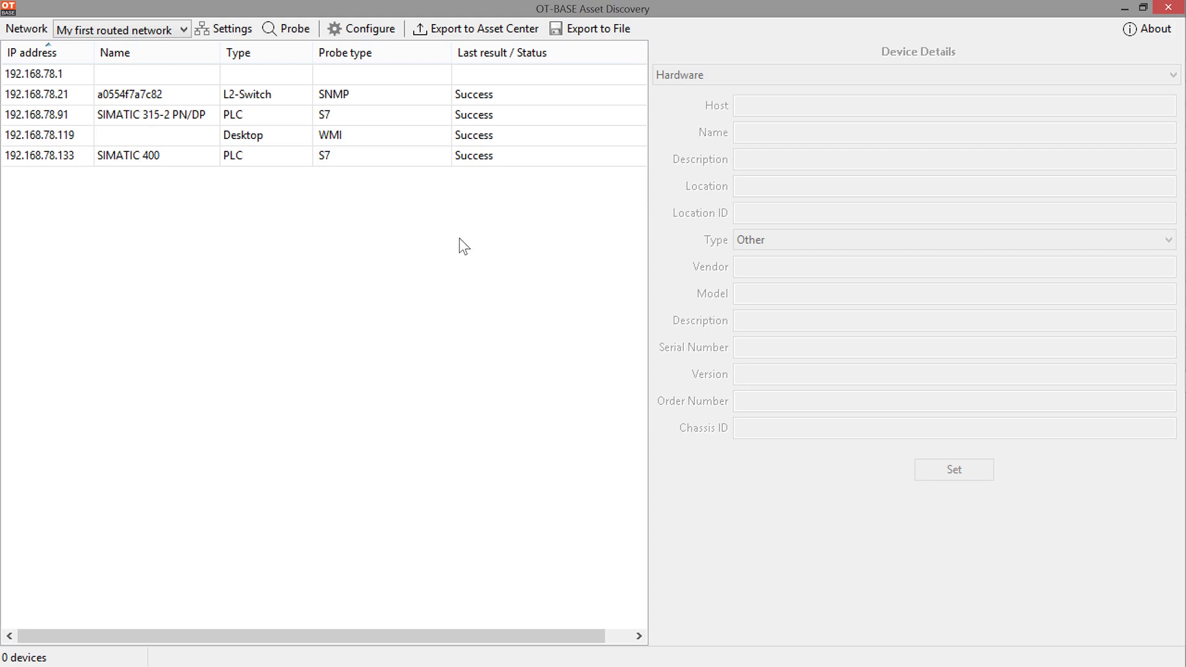
Step: Select the SIMATIC 400 PLC and view its installed modules
{"action": "left_click", "coordinate": [400, 156]}
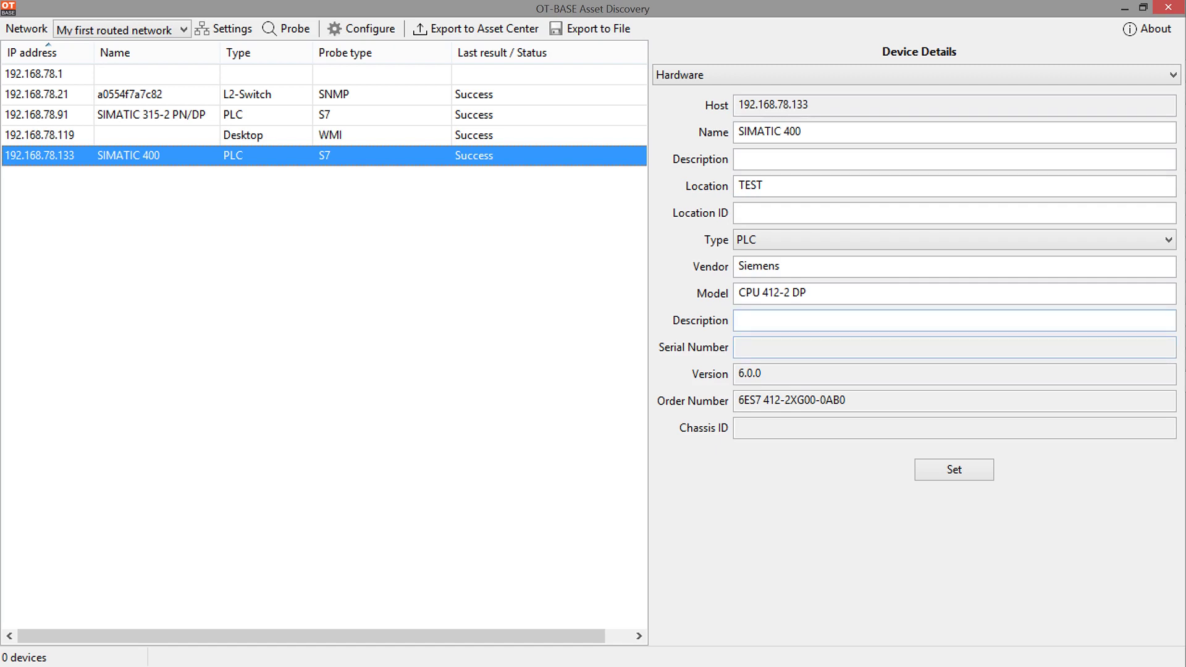
{"action": "left_click", "coordinate": [704, 79]}
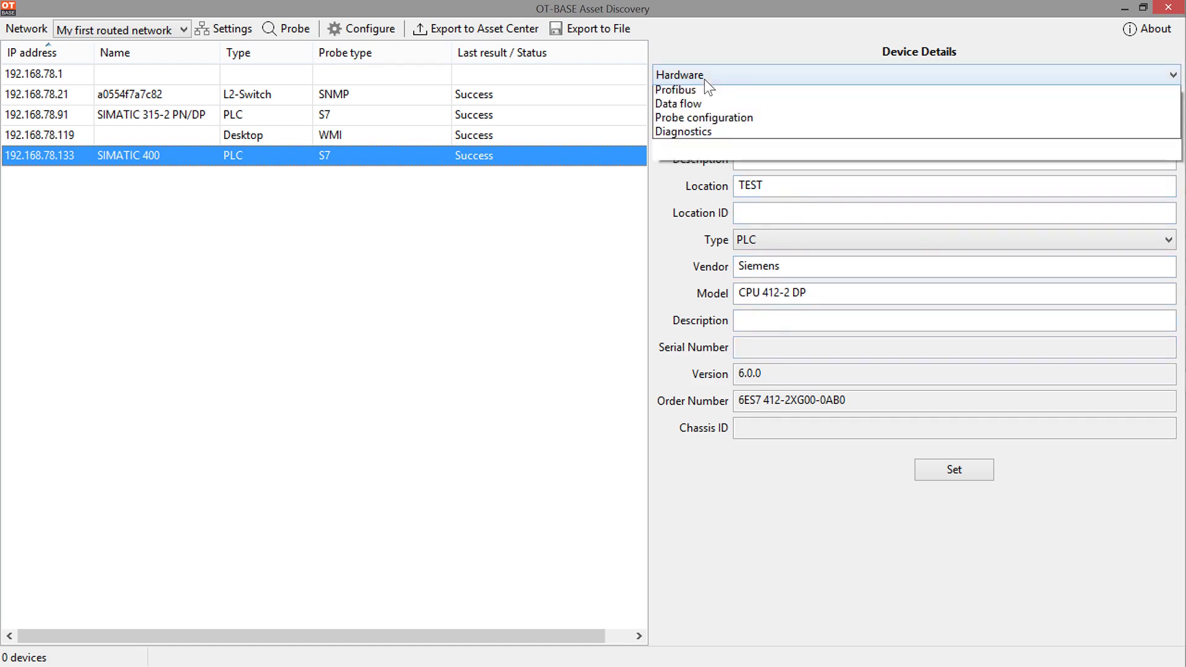
{"action": "left_click", "coordinate": [697, 123]}
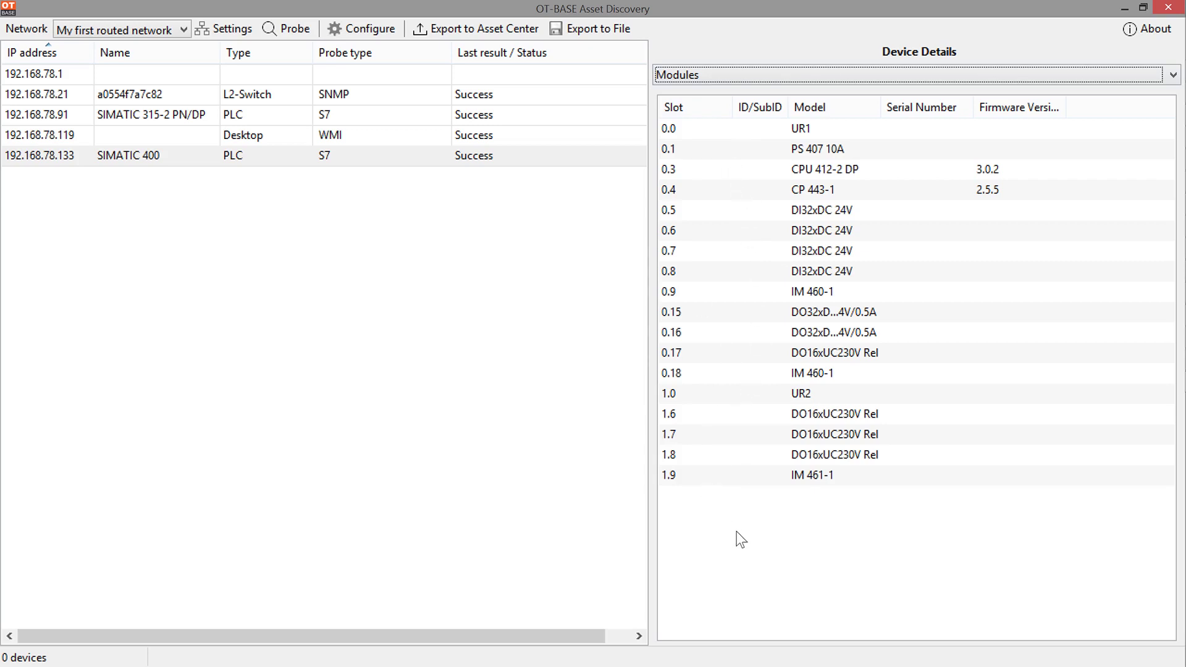
Step: View its Profibus tree with IDs 13 and 14 expanded, then its CPU 412-2 DP Firmware 3.0.2 software
{"action": "left_click", "coordinate": [706, 73]}
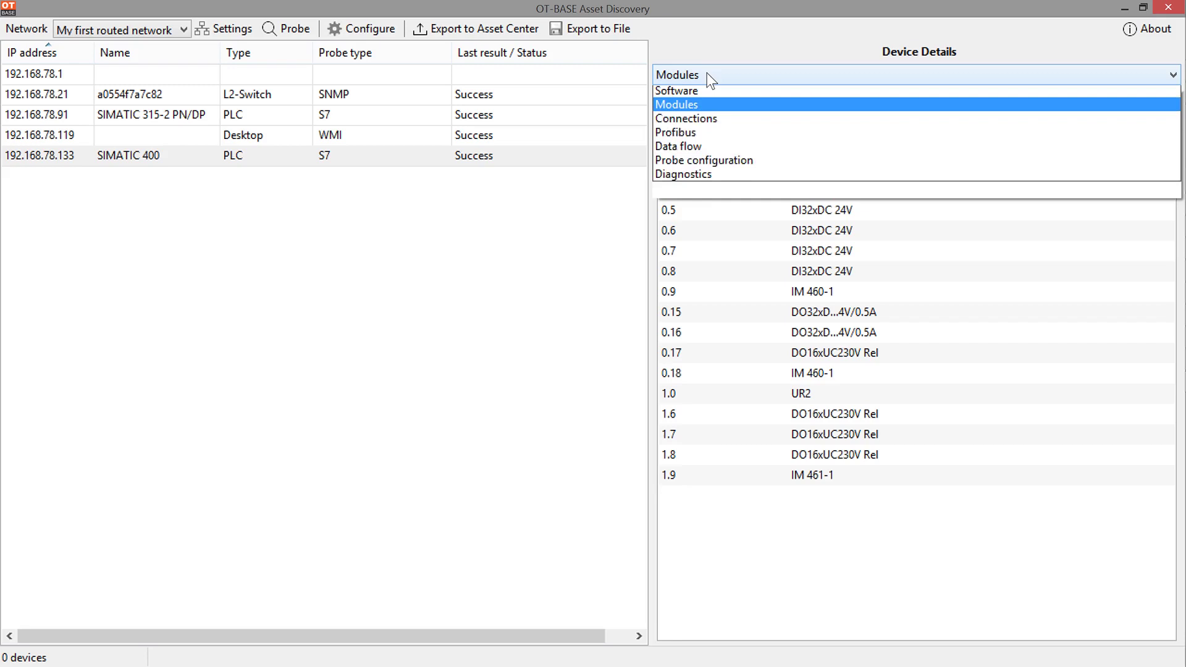
{"action": "left_click", "coordinate": [716, 152]}
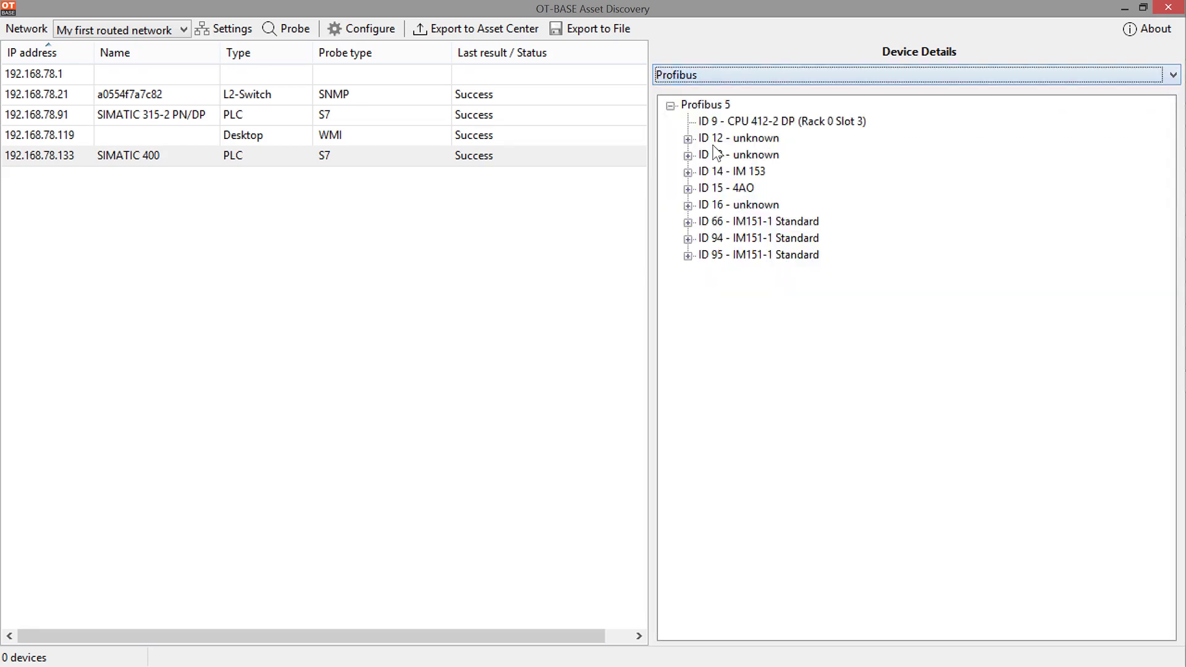
{"action": "left_click", "coordinate": [688, 156]}
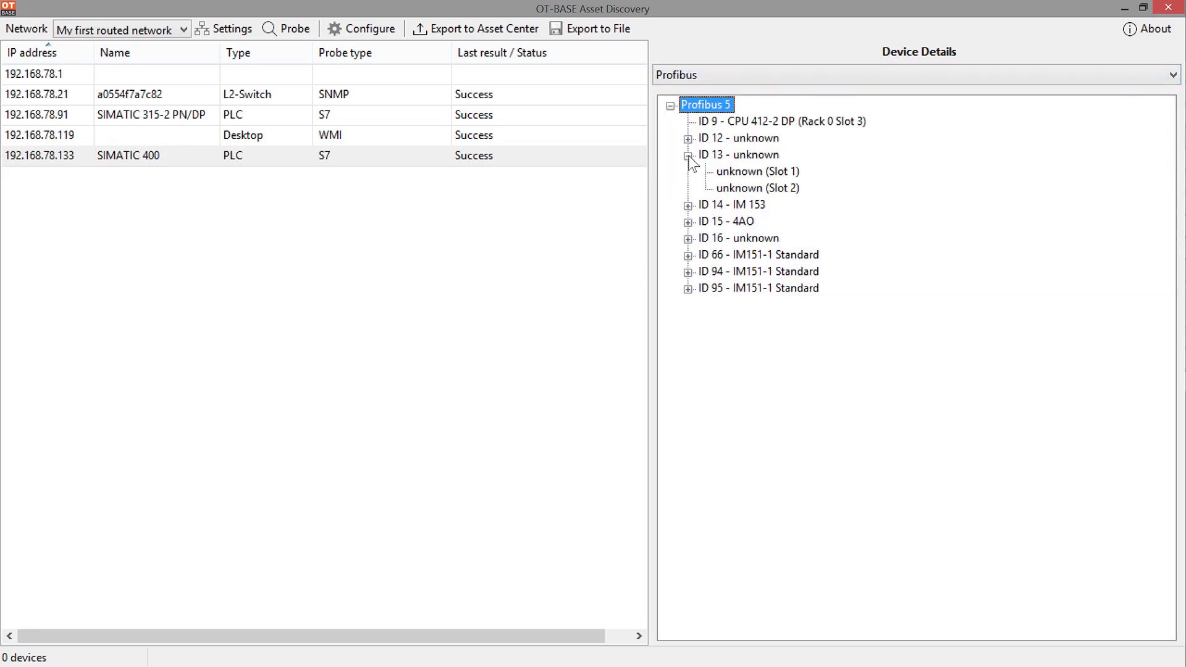
{"action": "left_click", "coordinate": [686, 206]}
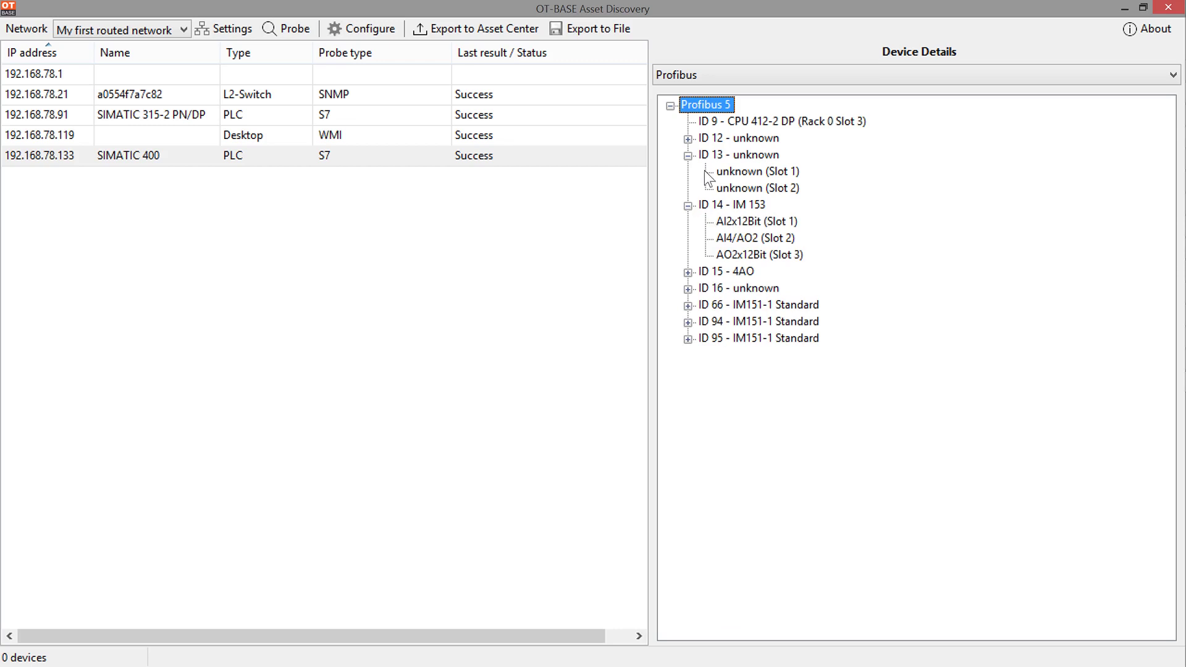
{"action": "left_click", "coordinate": [680, 74]}
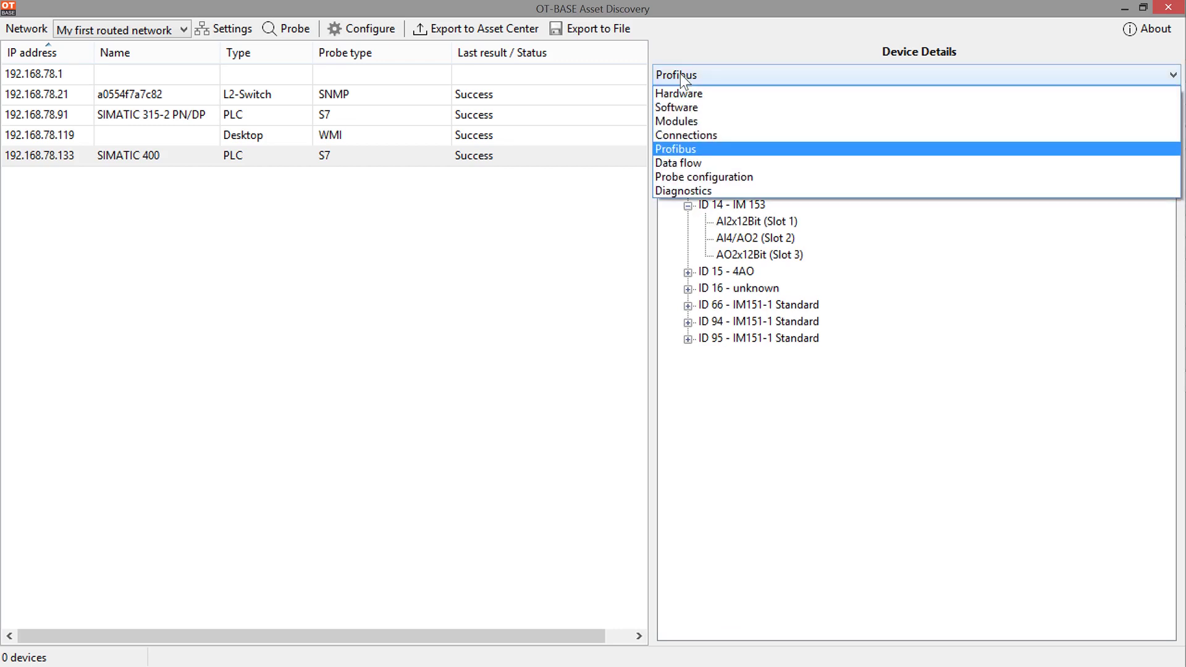
{"action": "left_click", "coordinate": [702, 107]}
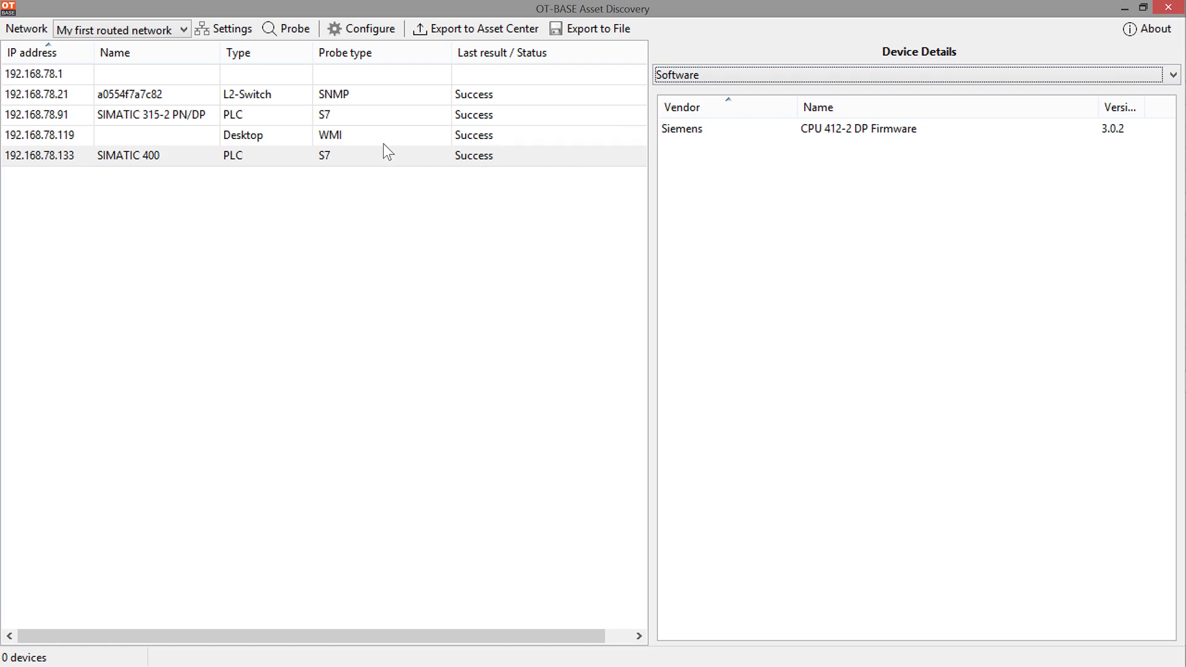
Step: Review the 192.168.78.119 desktop's software, then show hardware details for the 192.168.78.91 SIMATIC 315-2 PN/DP
{"action": "left_click", "coordinate": [369, 134]}
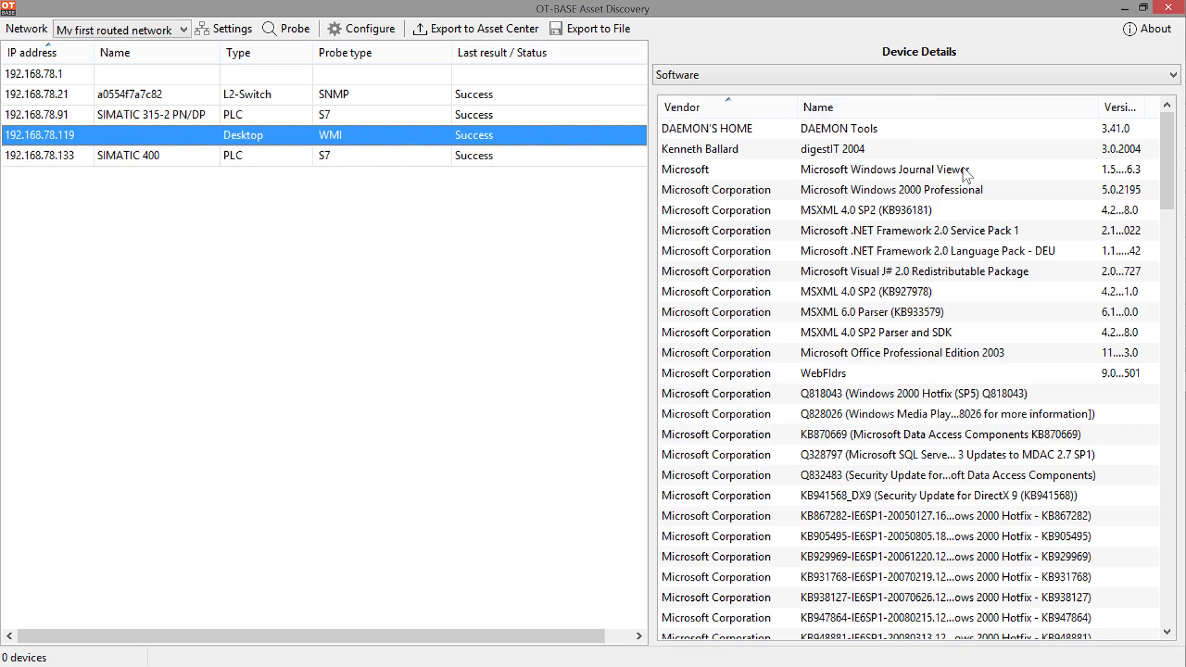
{"action": "left_click_drag", "start_coordinate": [1171, 150], "coordinate": [1064, 112]}
{"action": "left_click", "coordinate": [182, 116]}
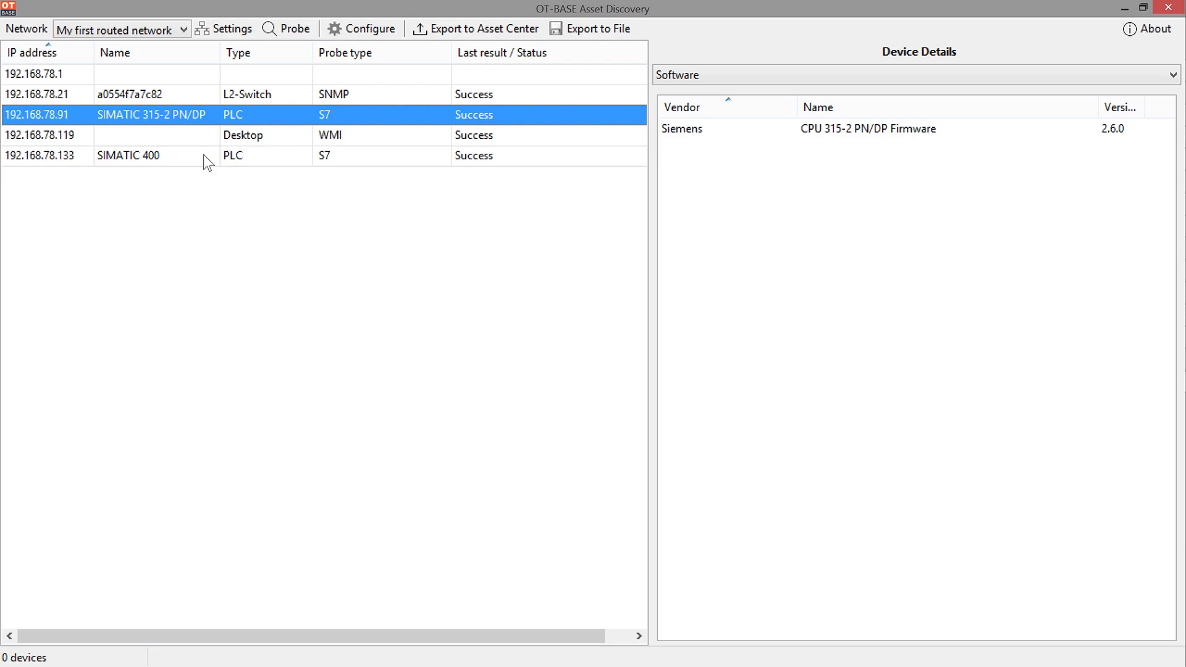
{"action": "left_click", "coordinate": [690, 66]}
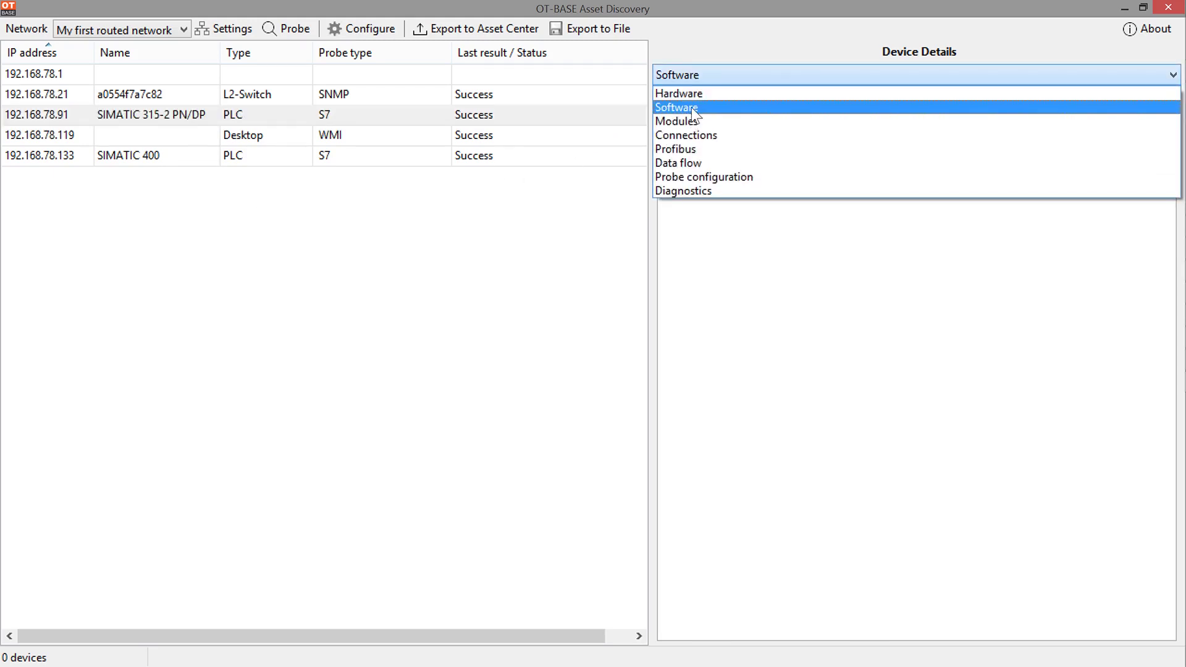
{"action": "left_click", "coordinate": [691, 91]}
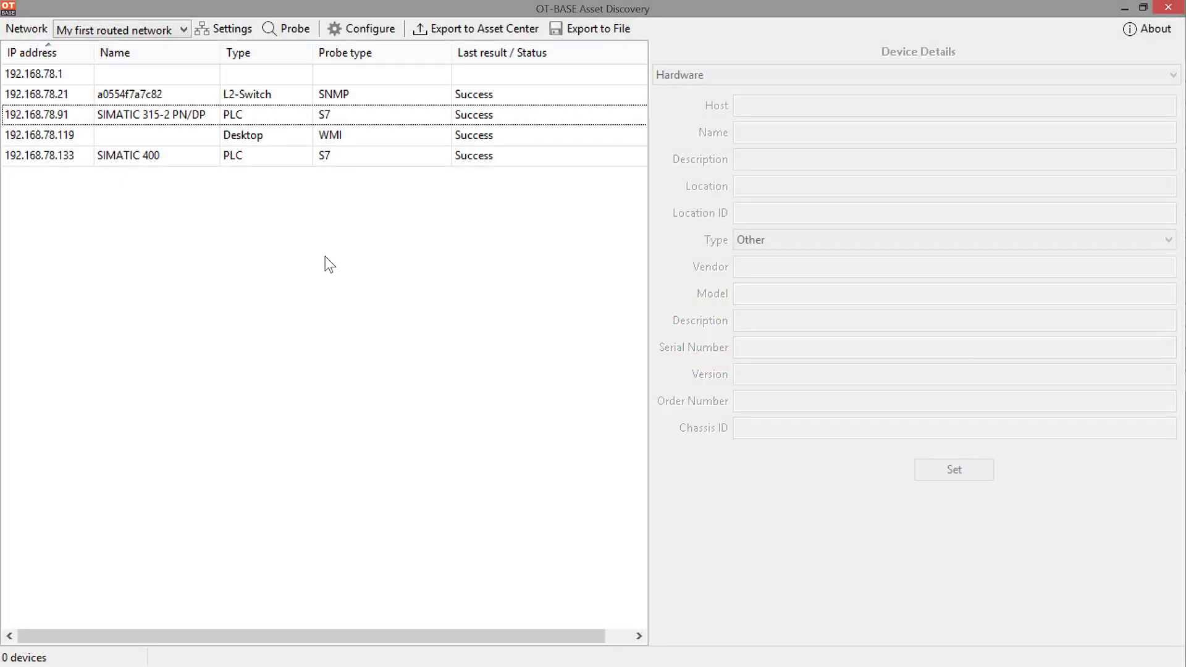
Step: Reopen the network settings, showing My first routed network's probe protocols
{"action": "left_click", "coordinate": [229, 30]}
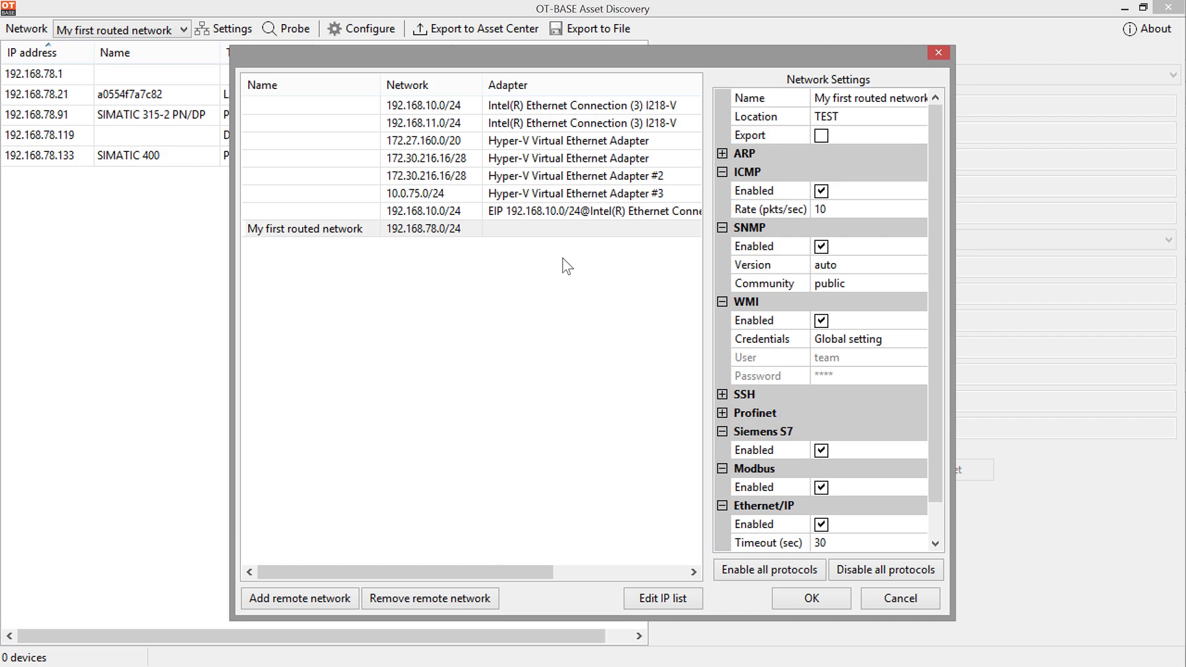
{"action": "left_click", "coordinate": [544, 210]}
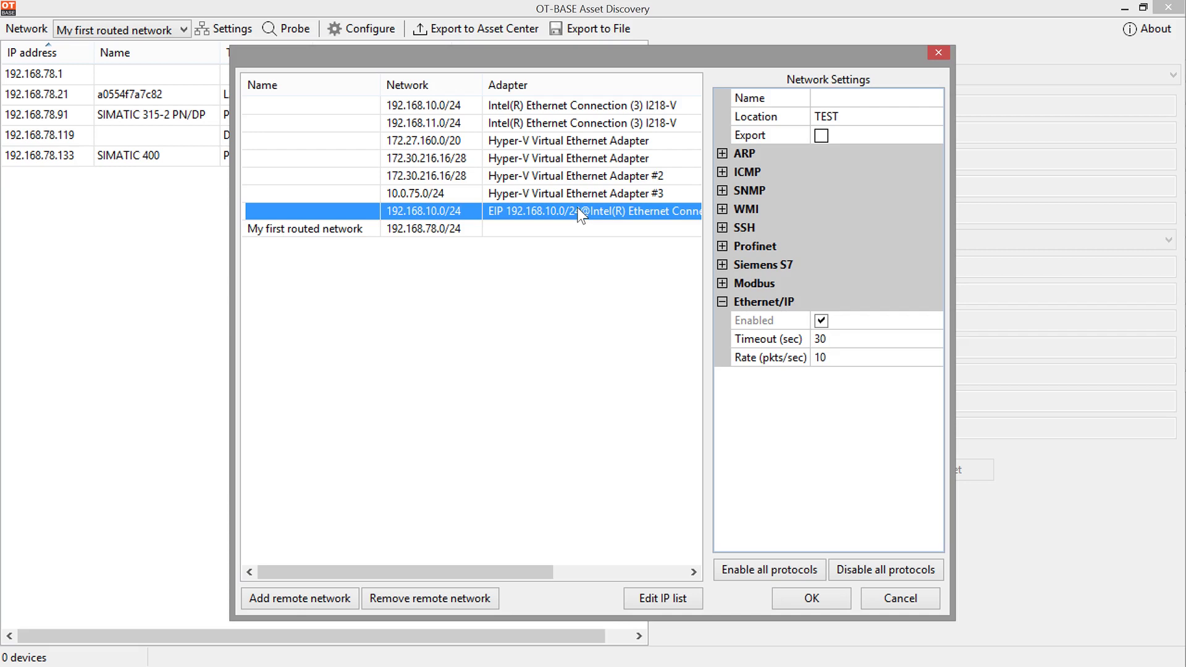
Step: Name the network 'CIP Routed Network' and confirm ARP, ICMP and SNMP are disabled
{"action": "left_click", "coordinate": [815, 97]}
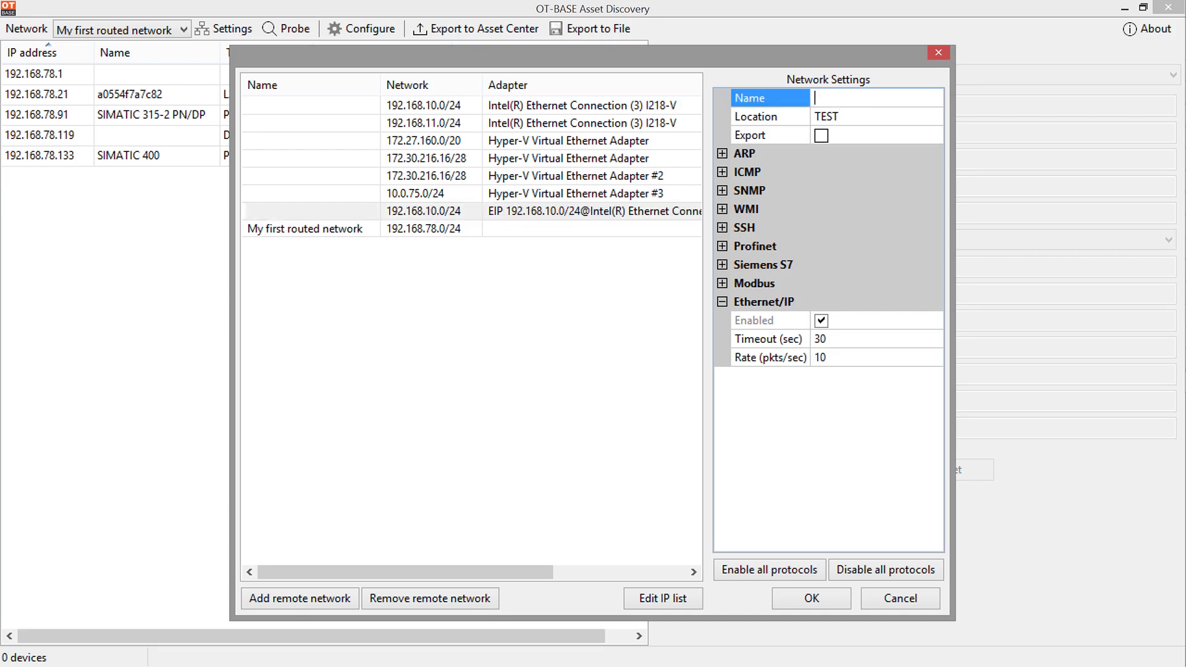
{"action": "type", "text": "CIP Routed Network"}
{"action": "left_click", "coordinate": [722, 154]}
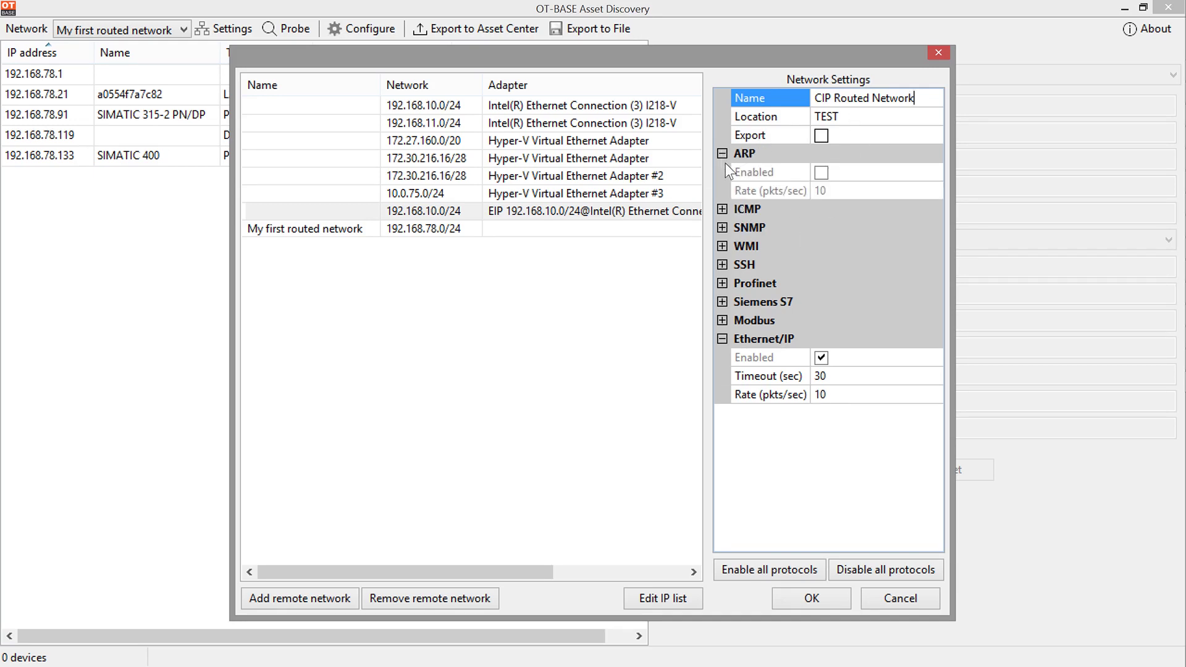
{"action": "left_click", "coordinate": [724, 210]}
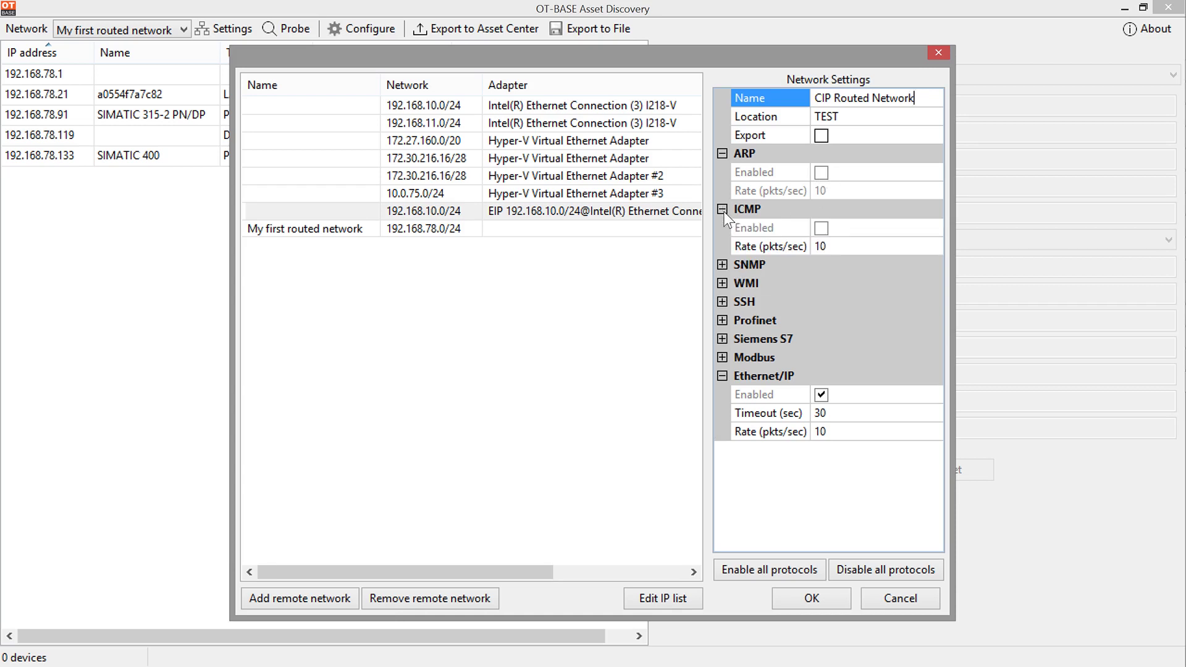
{"action": "left_click", "coordinate": [722, 266]}
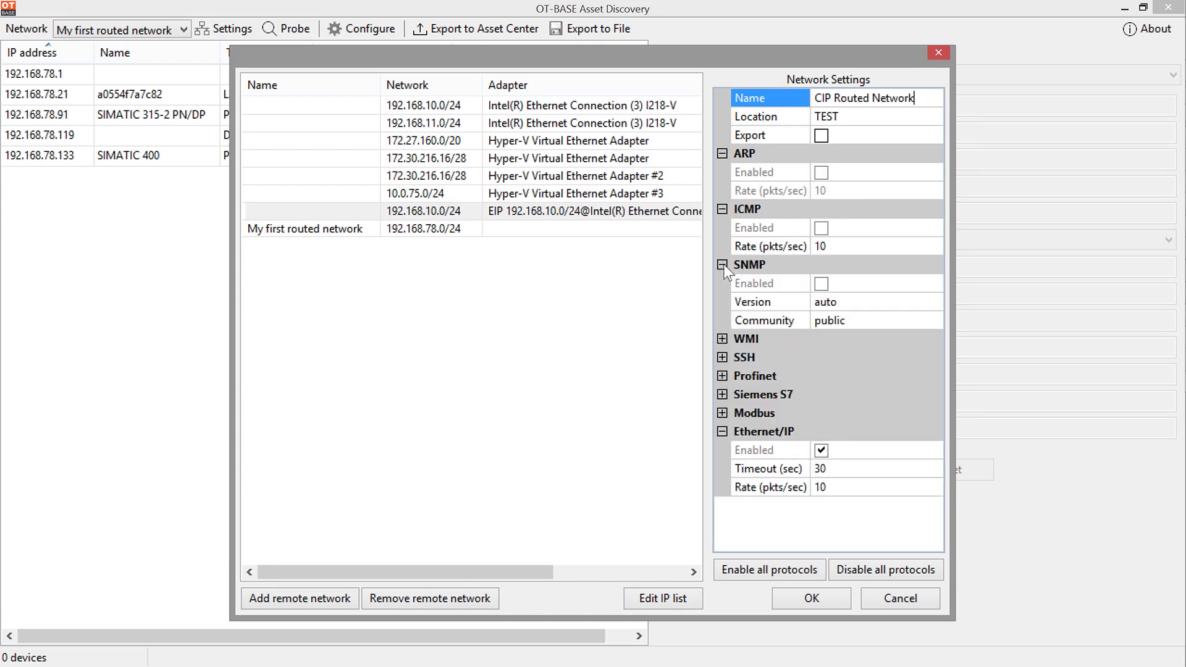
Step: Confirm WMI, SSH, Profinet, Siemens S7 and Modbus are disabled, leaving only Ethernet/IP
{"action": "left_click", "coordinate": [722, 339]}
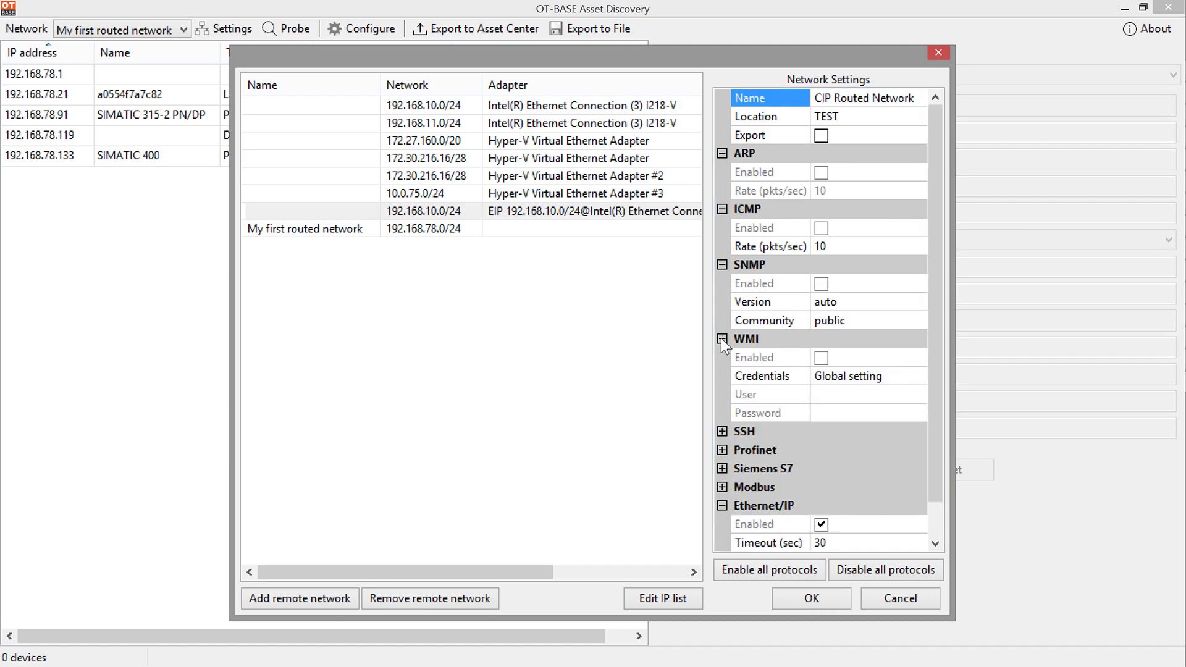
{"action": "left_click", "coordinate": [721, 431]}
{"action": "left_click_drag", "start_coordinate": [935, 220], "coordinate": [929, 325]}
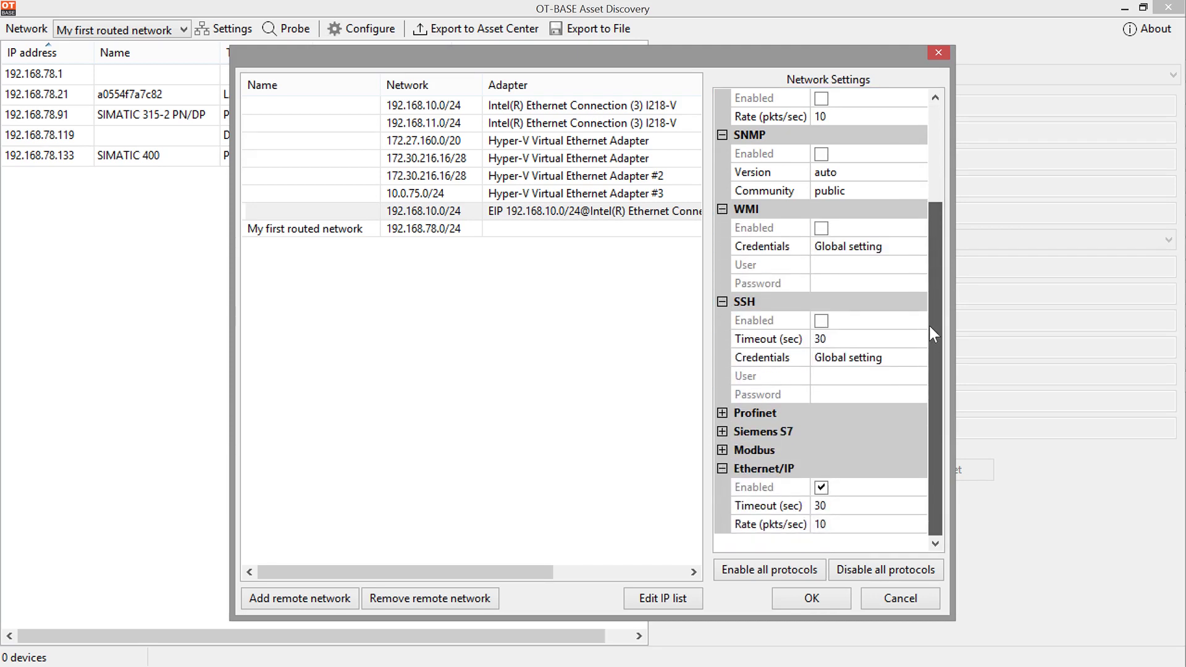
{"action": "left_click", "coordinate": [721, 412]}
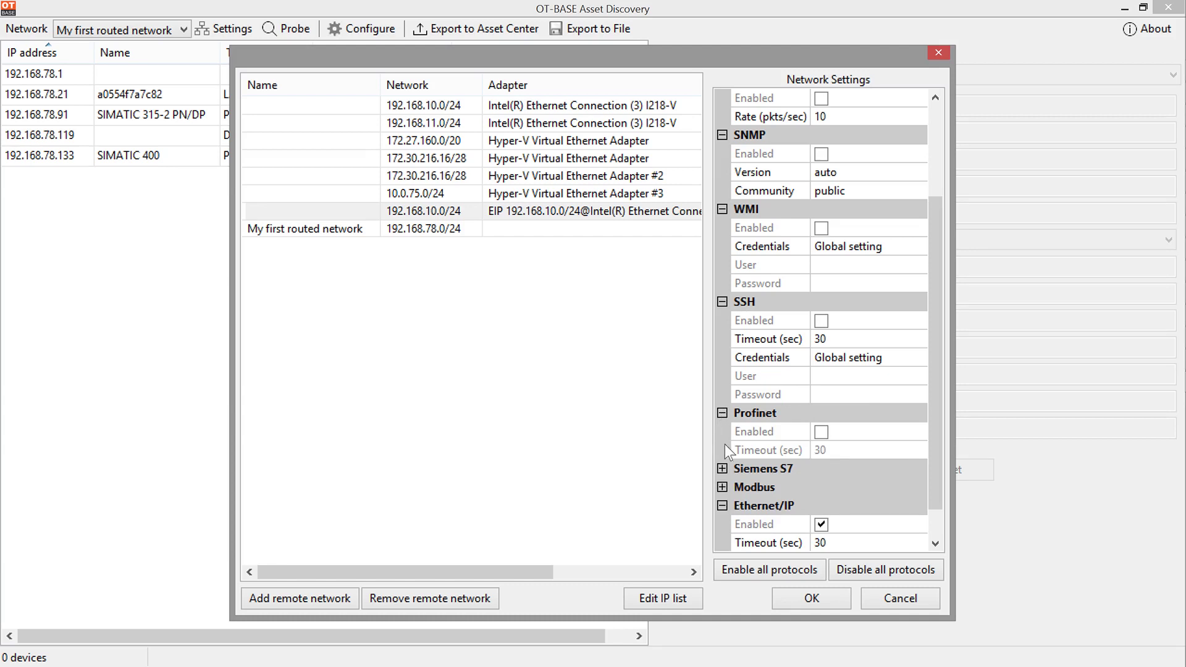
{"action": "left_click", "coordinate": [718, 469]}
{"action": "left_click", "coordinate": [721, 504]}
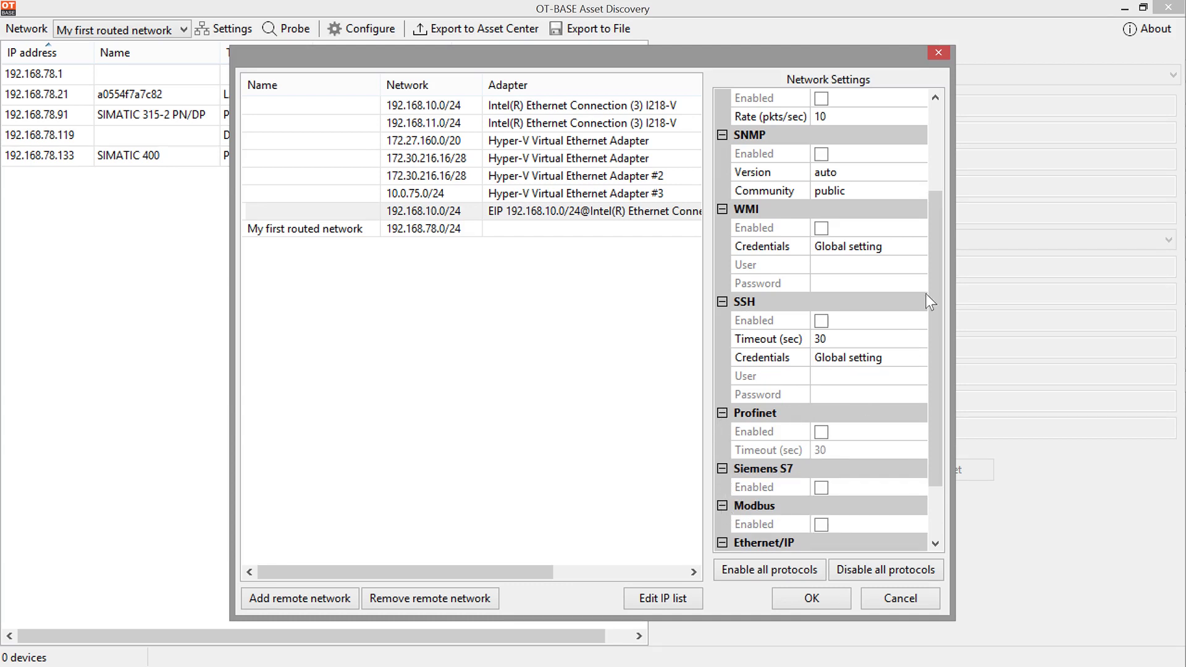
{"action": "left_click_drag", "start_coordinate": [929, 271], "coordinate": [940, 394]}
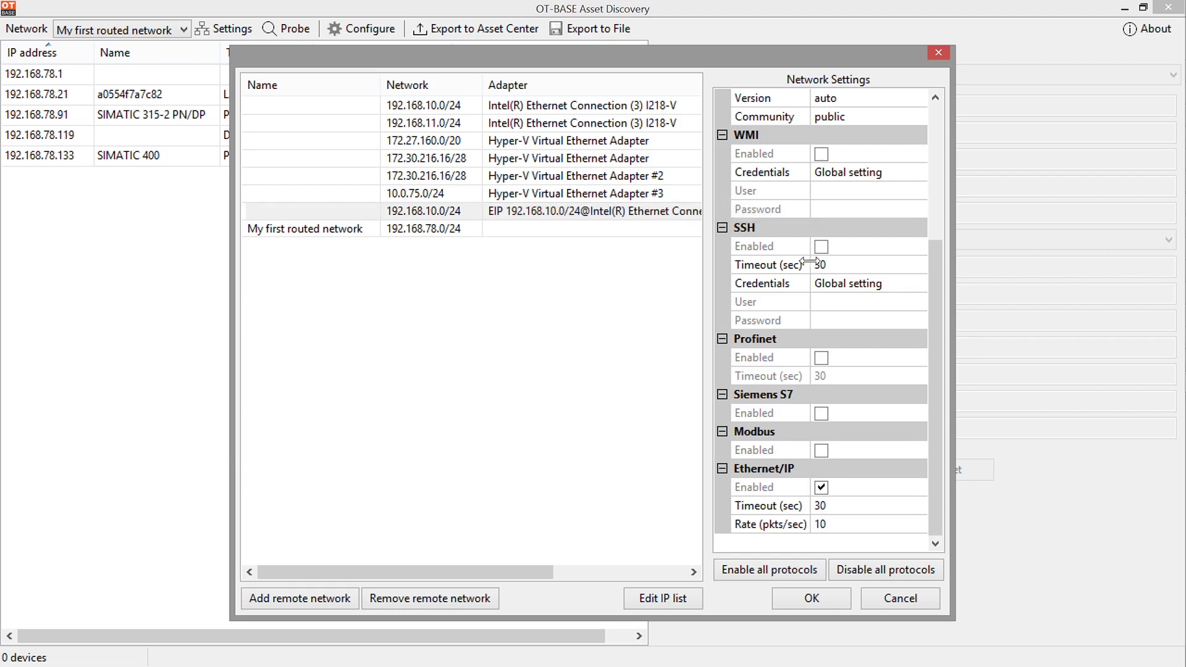
Step: Save the network settings and select CIP Routed Network, routed via 192.168.10.131
{"action": "left_click", "coordinate": [836, 592]}
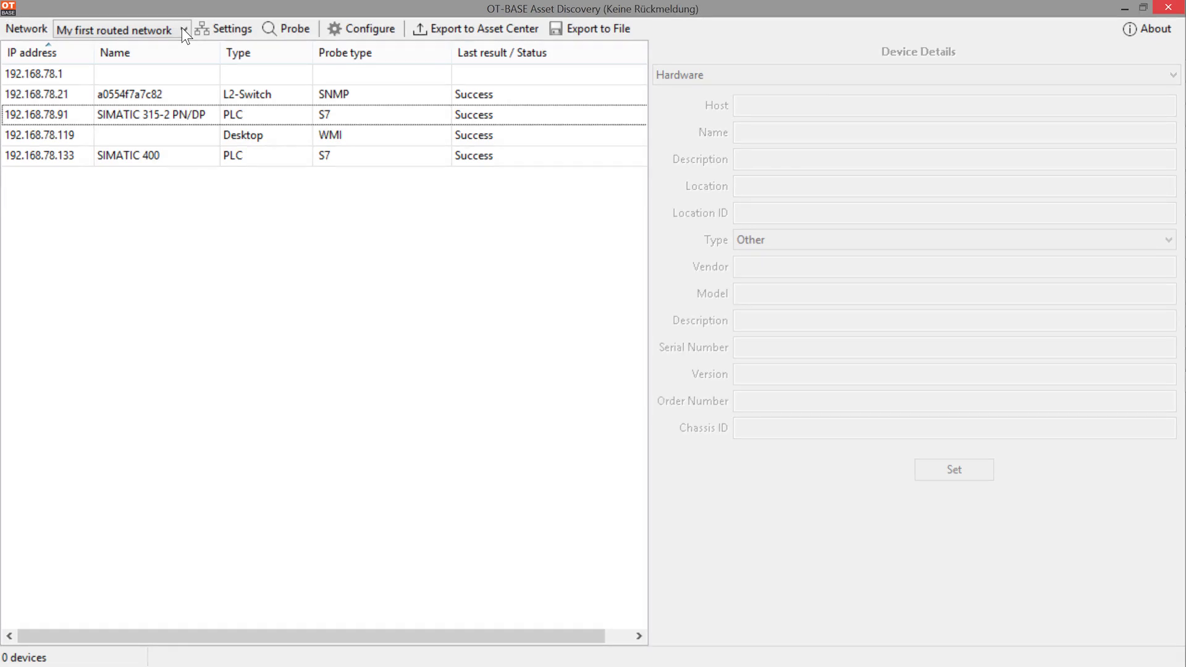
{"action": "left_click", "coordinate": [183, 28]}
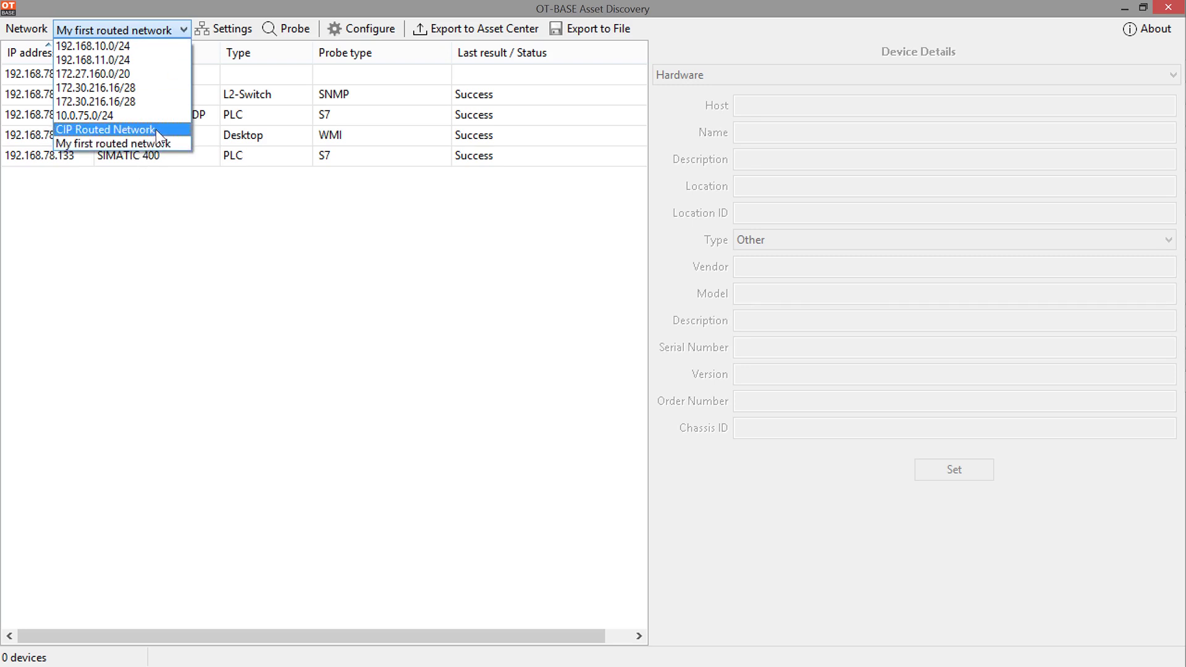
{"action": "left_click", "coordinate": [155, 129]}
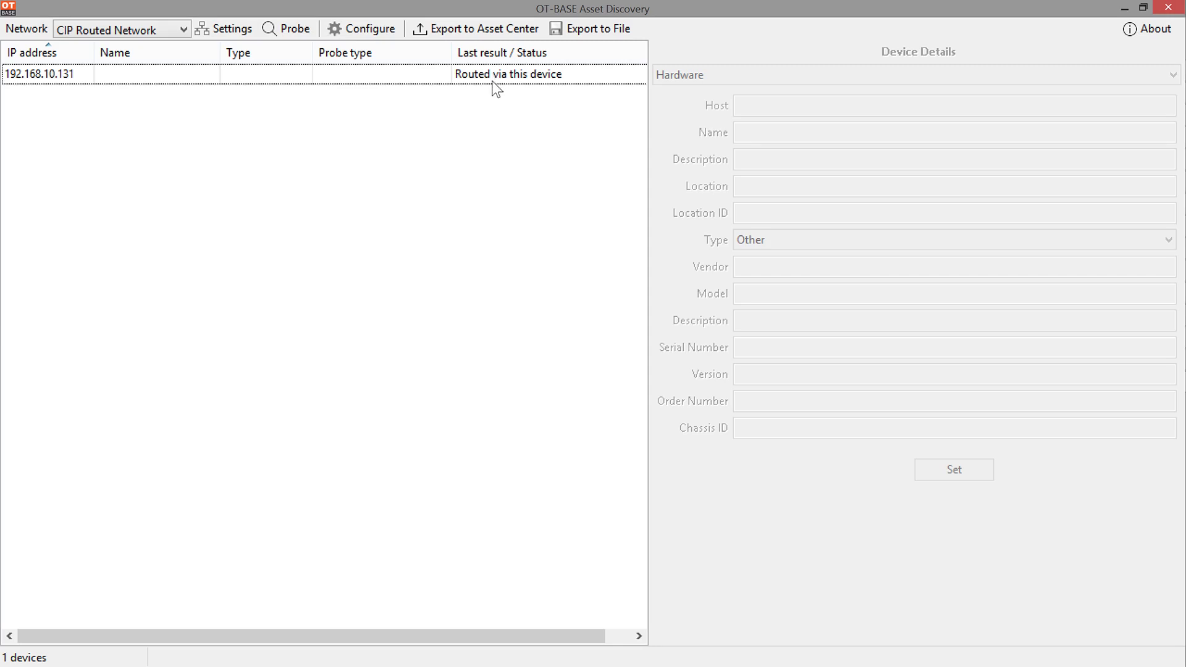
Step: Probe CIP Routed Network and show Device Details for the Wago device at 192.168.10.93
{"action": "left_click", "coordinate": [286, 30]}
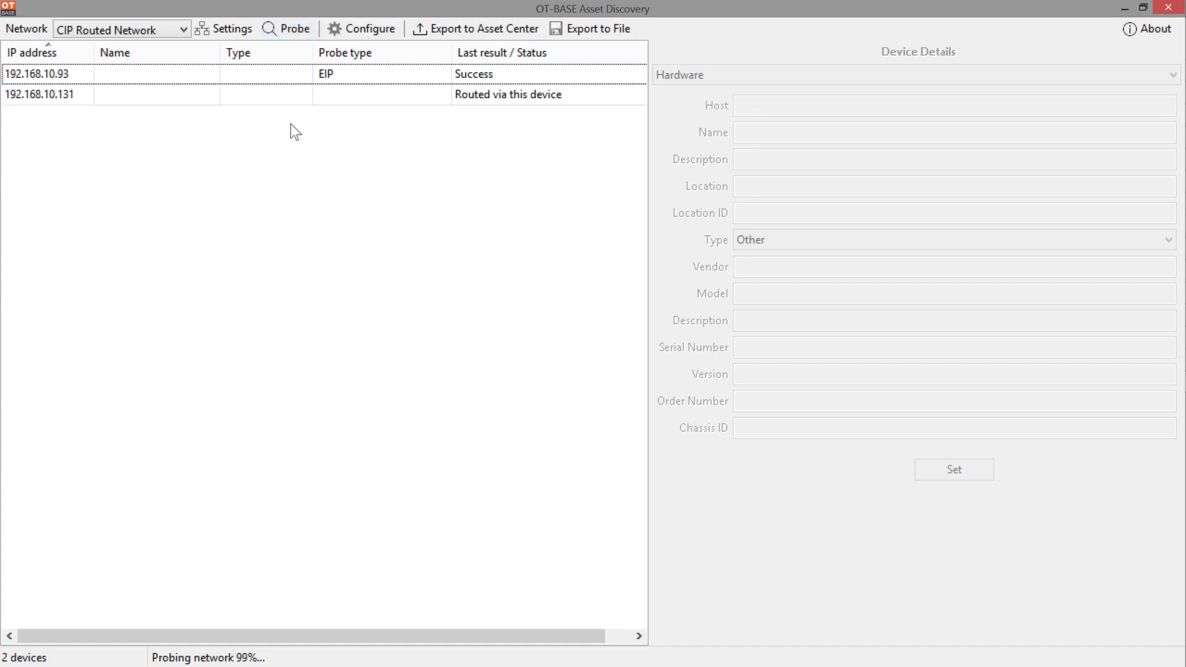
{"action": "left_click", "coordinate": [275, 76]}
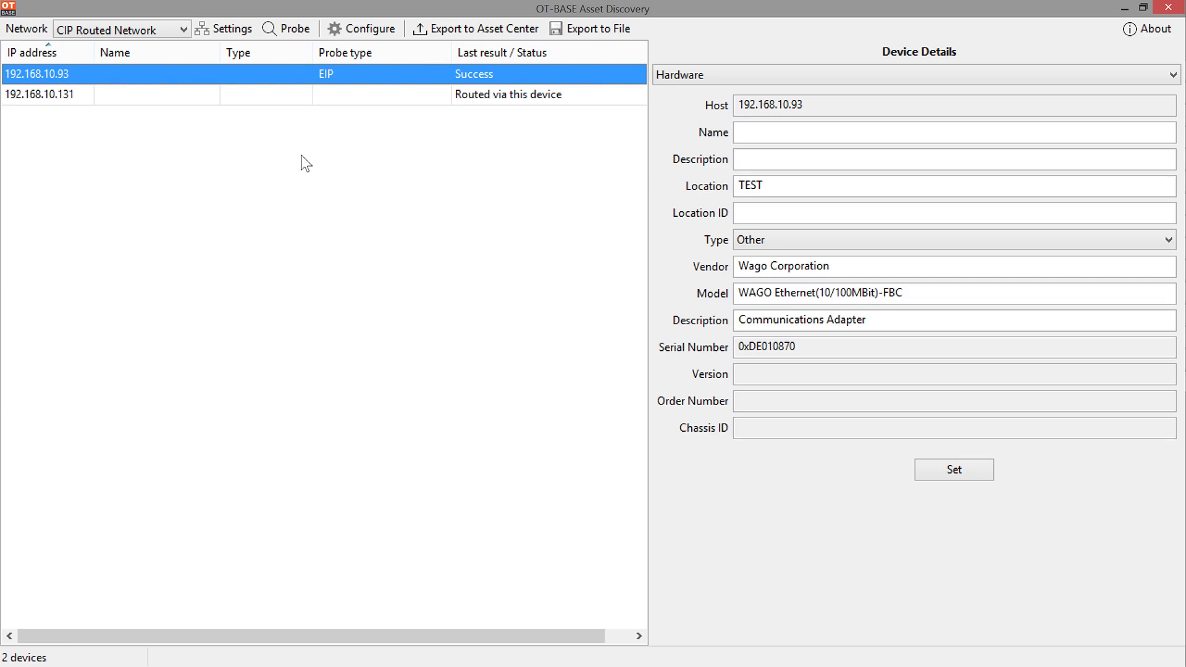
Step: Switch the Device Details view to Software to see the FBC firmware version 1.12
{"action": "left_click", "coordinate": [707, 81]}
{"action": "left_click", "coordinate": [708, 109]}
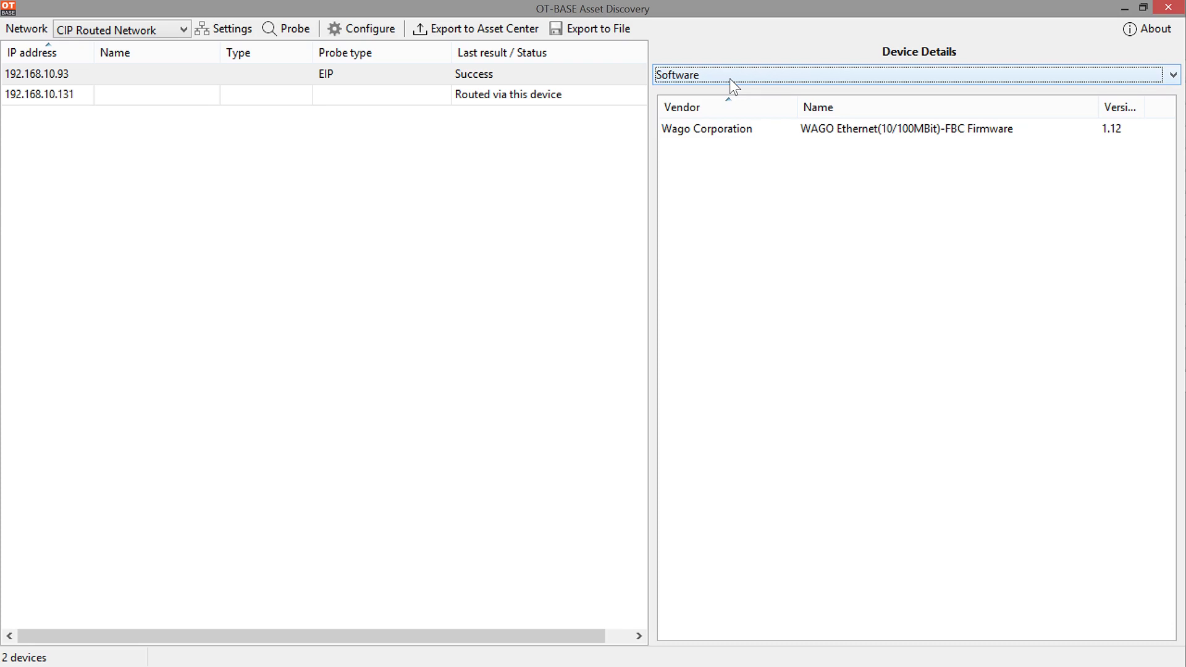
{"action": "left_click", "coordinate": [729, 79]}
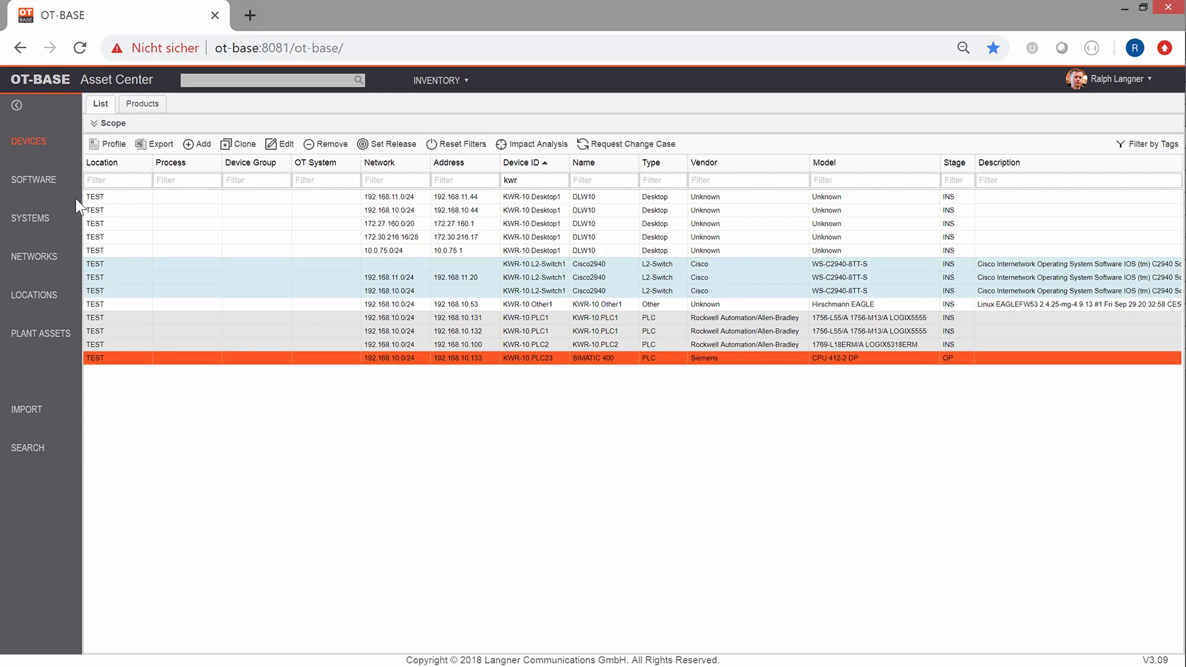
{"action": "left_click", "coordinate": [113, 143]}
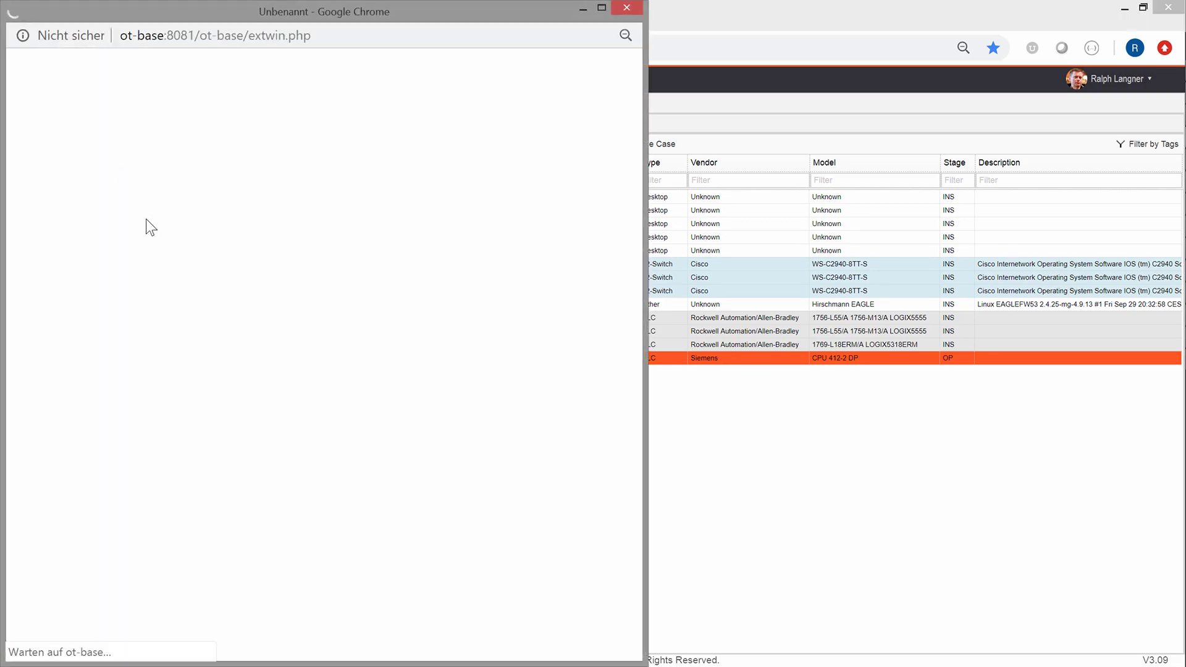
{"action": "left_click", "coordinate": [601, 8]}
{"action": "scroll", "coordinate": [602, 283], "scroll_direction": "down", "scroll_amount": 2}
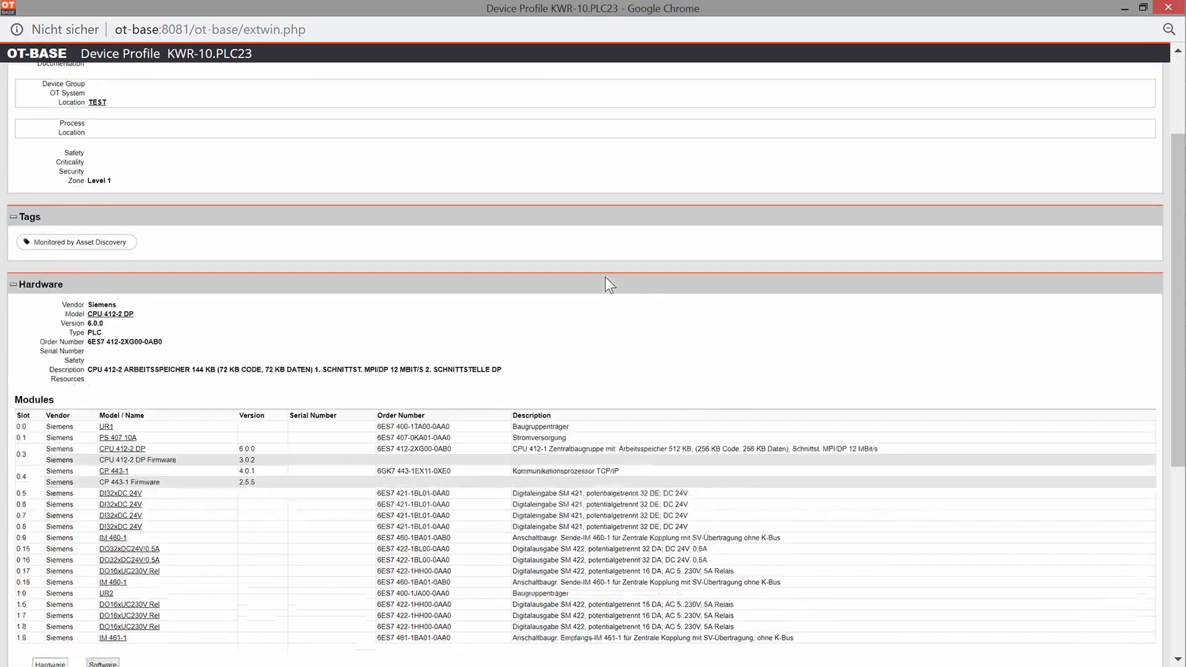
{"action": "scroll", "coordinate": [858, 259], "scroll_direction": "down", "scroll_amount": 5}
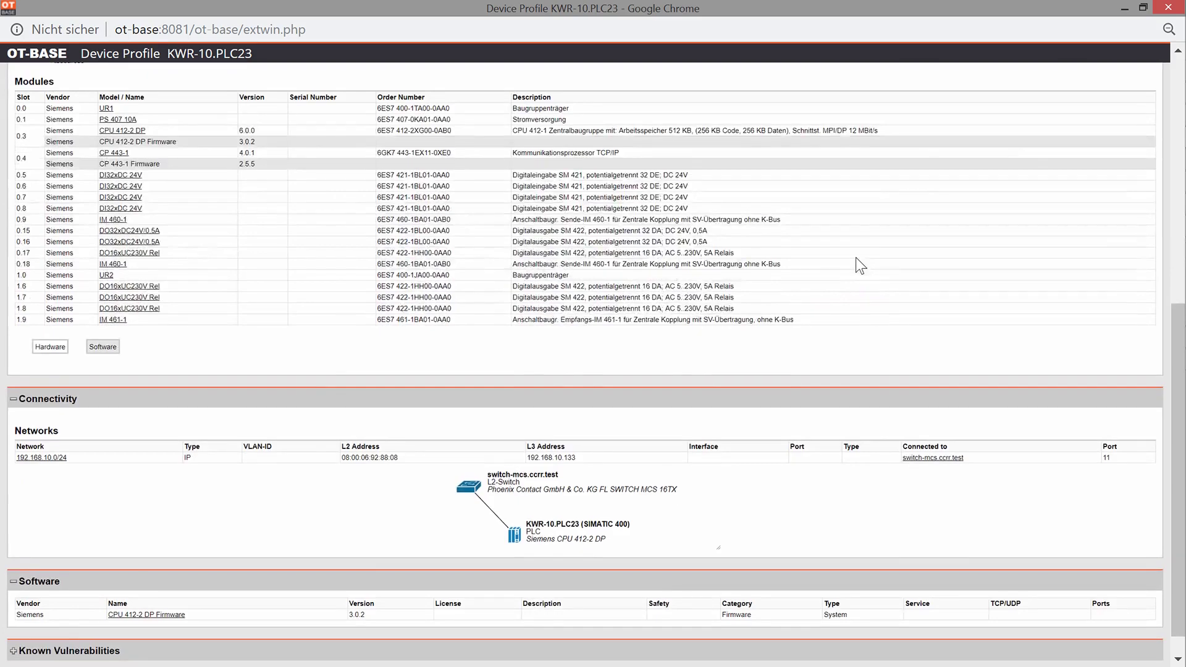
{"action": "scroll", "coordinate": [855, 257], "scroll_direction": "up", "scroll_amount": 8}
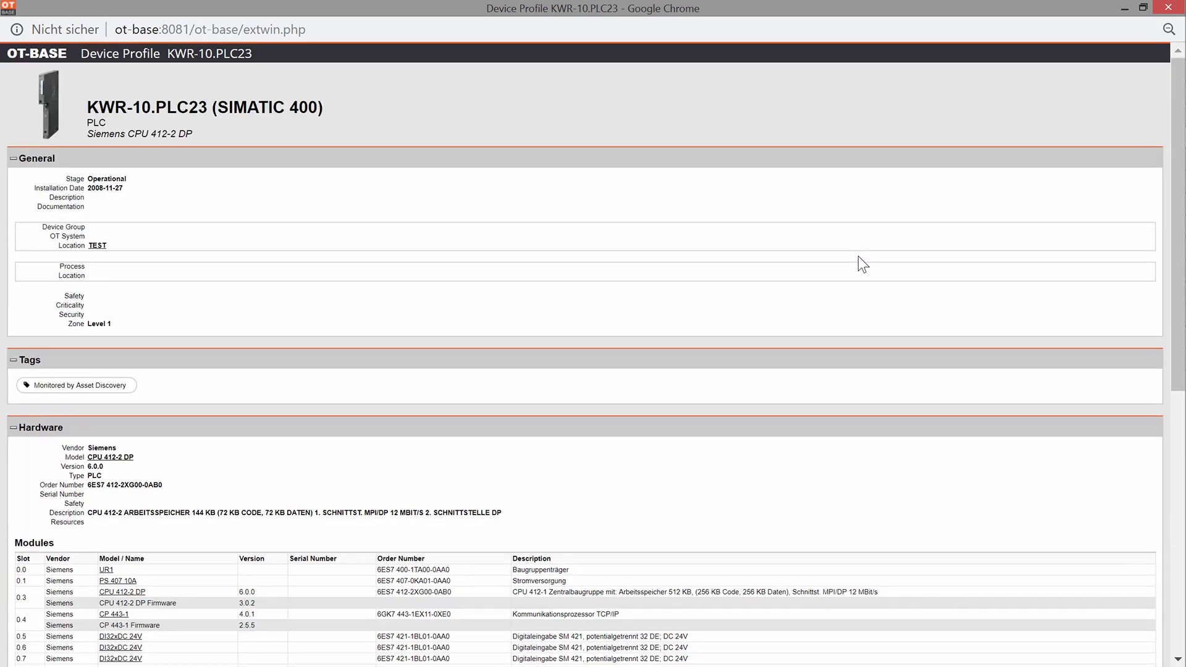
{"action": "scroll", "coordinate": [857, 254], "scroll_direction": "down", "scroll_amount": 5}
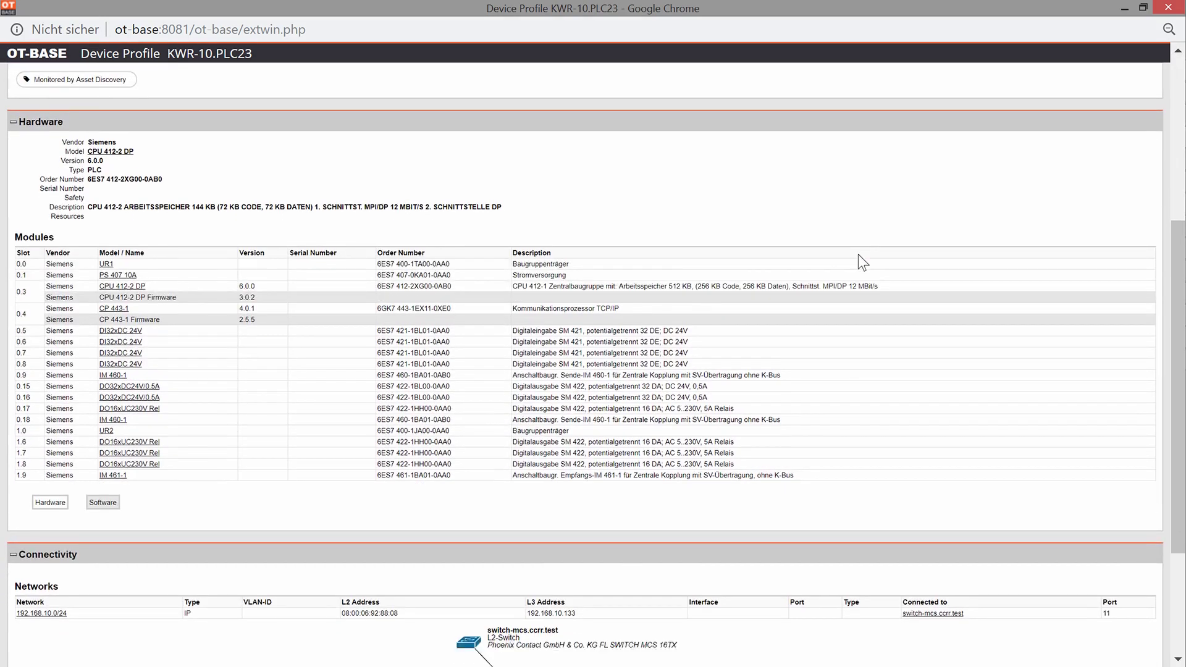
{"action": "scroll", "coordinate": [858, 254], "scroll_direction": "down", "scroll_amount": 3}
{"action": "scroll", "coordinate": [858, 252], "scroll_direction": "up", "scroll_amount": 3}
{"action": "scroll", "coordinate": [855, 251], "scroll_direction": "down", "scroll_amount": 3}
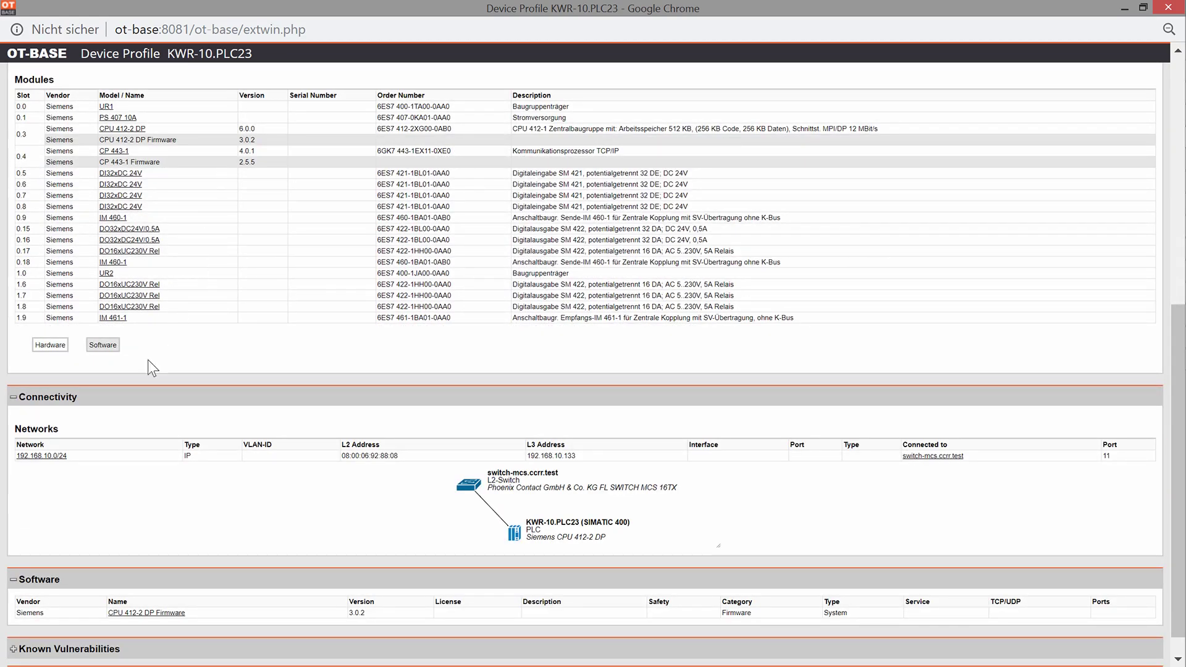
{"action": "left_click", "coordinate": [118, 267]}
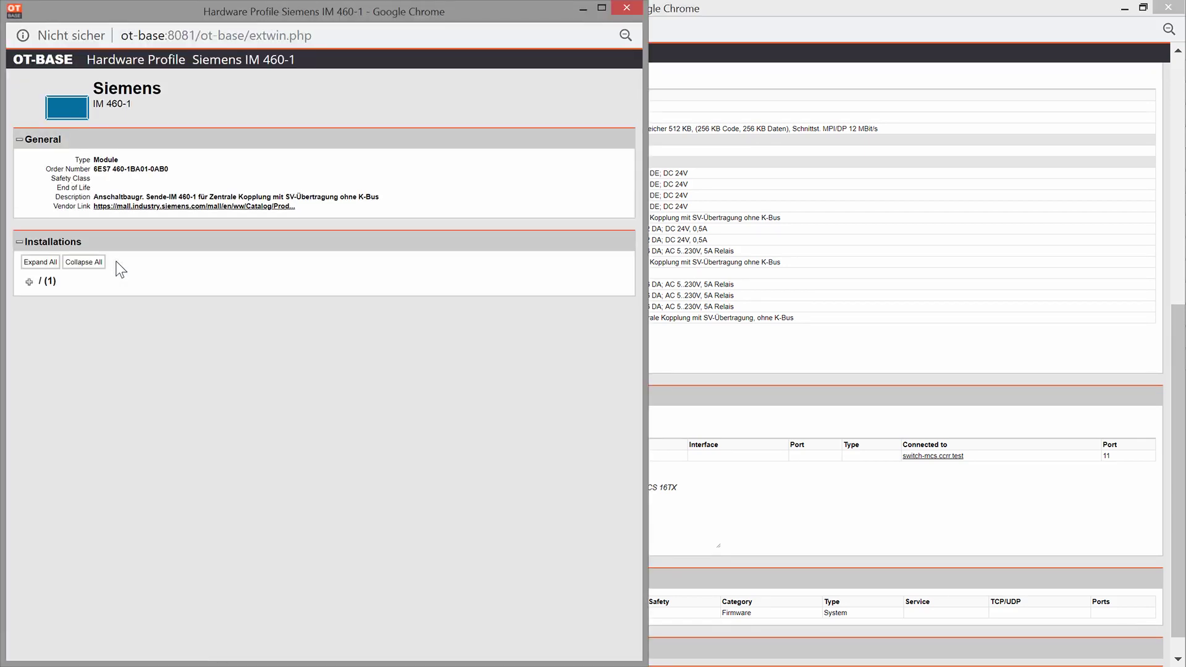
{"action": "left_click", "coordinate": [629, 8]}
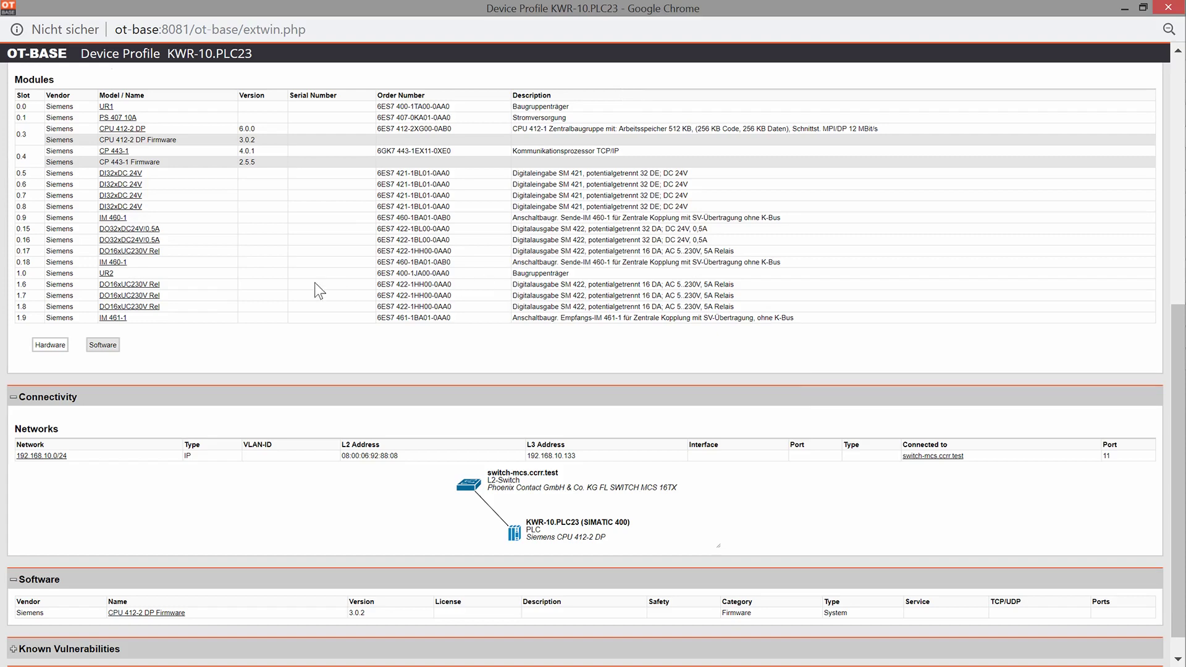
{"action": "scroll", "coordinate": [320, 290], "scroll_direction": "down", "scroll_amount": 1}
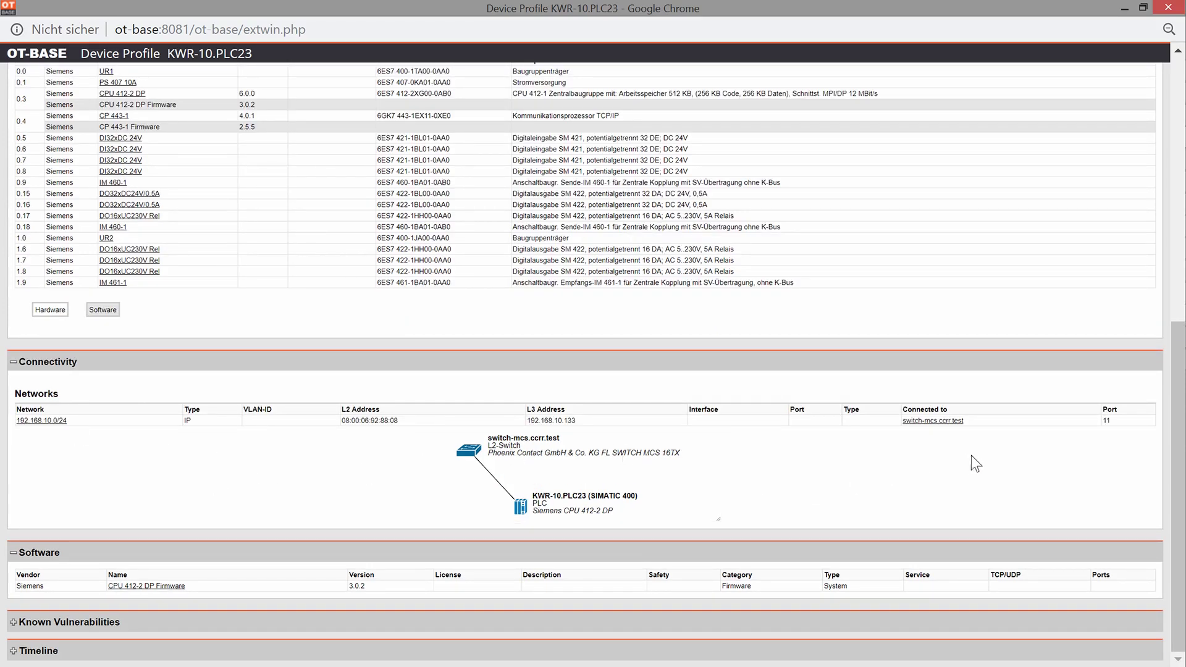
{"action": "left_click", "coordinate": [949, 422]}
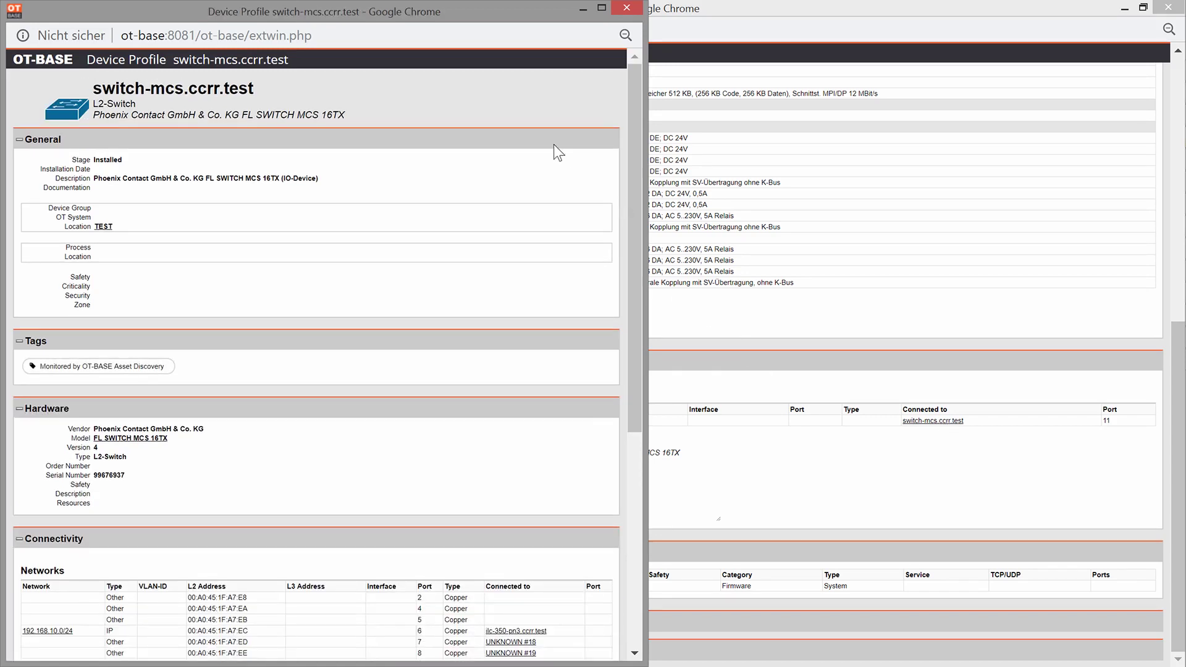
{"action": "left_click", "coordinate": [628, 9]}
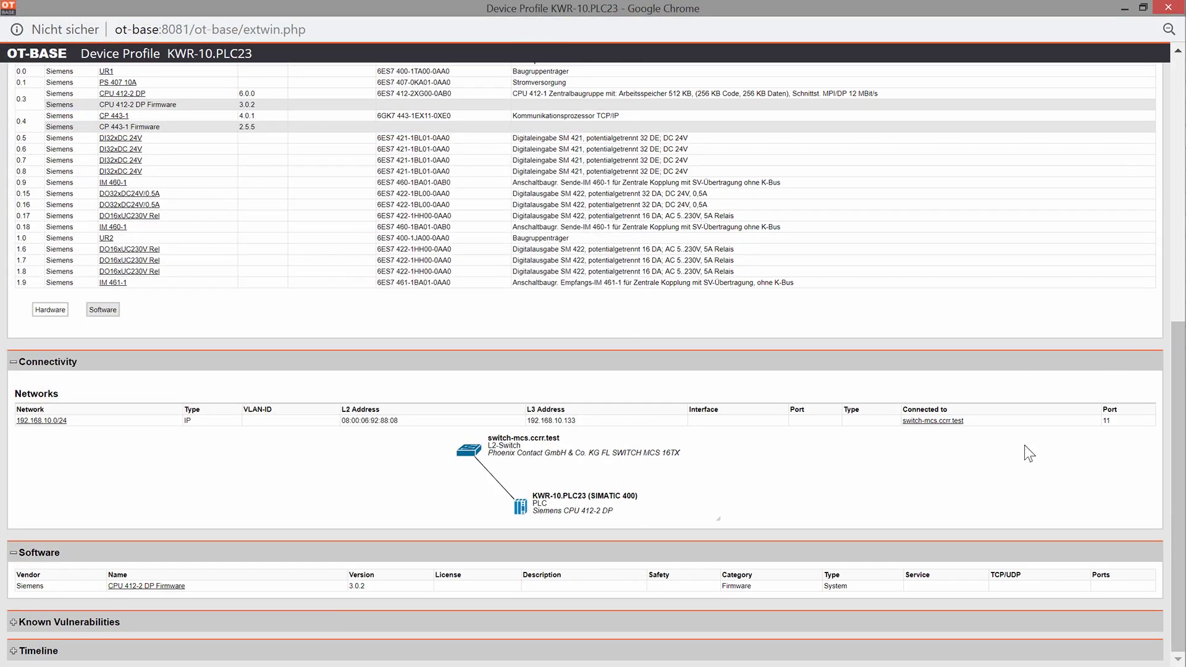
{"action": "left_click", "coordinate": [19, 621]}
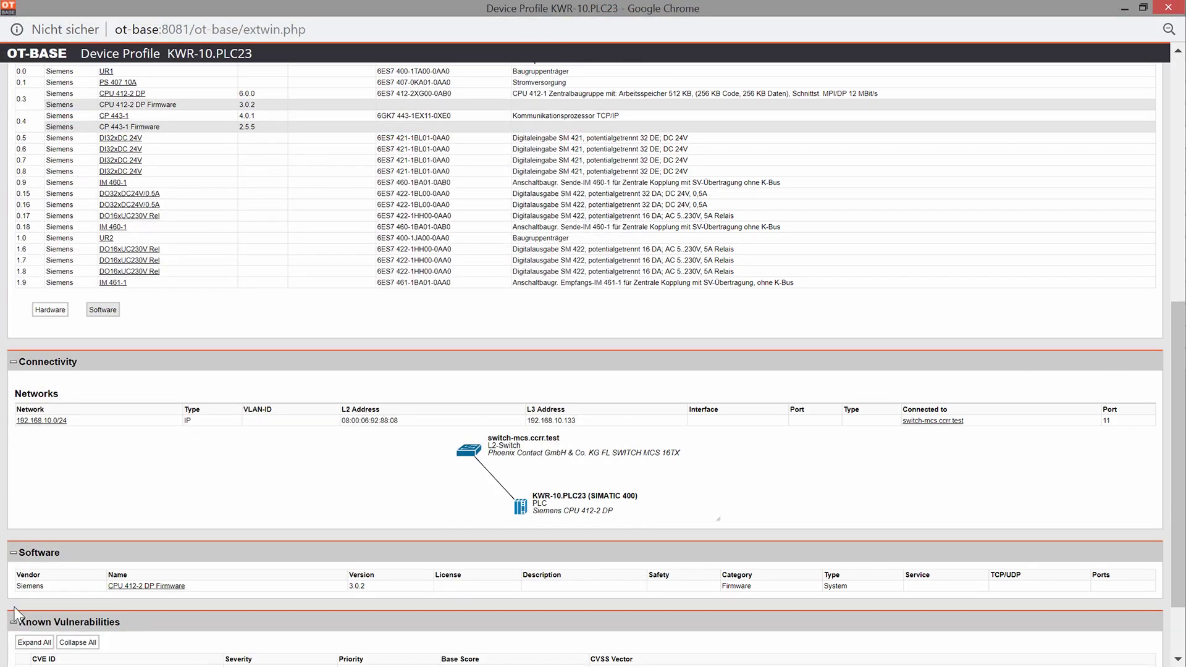
{"action": "scroll", "coordinate": [19, 614], "scroll_direction": "down", "scroll_amount": 2}
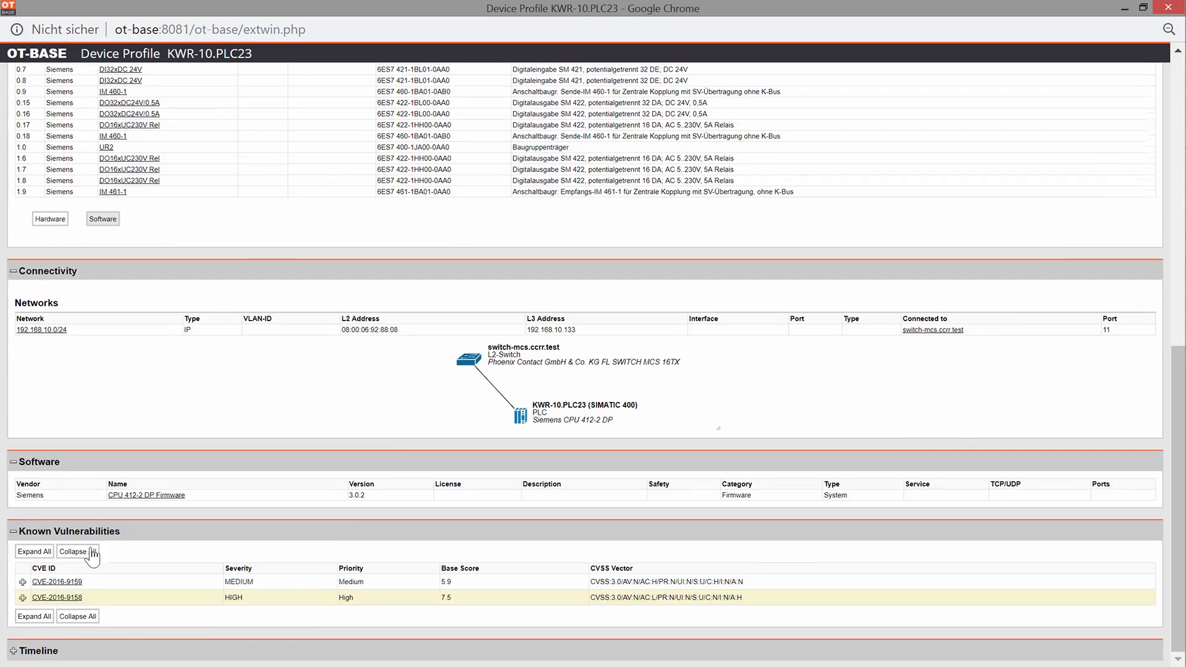
{"action": "left_click", "coordinate": [18, 650]}
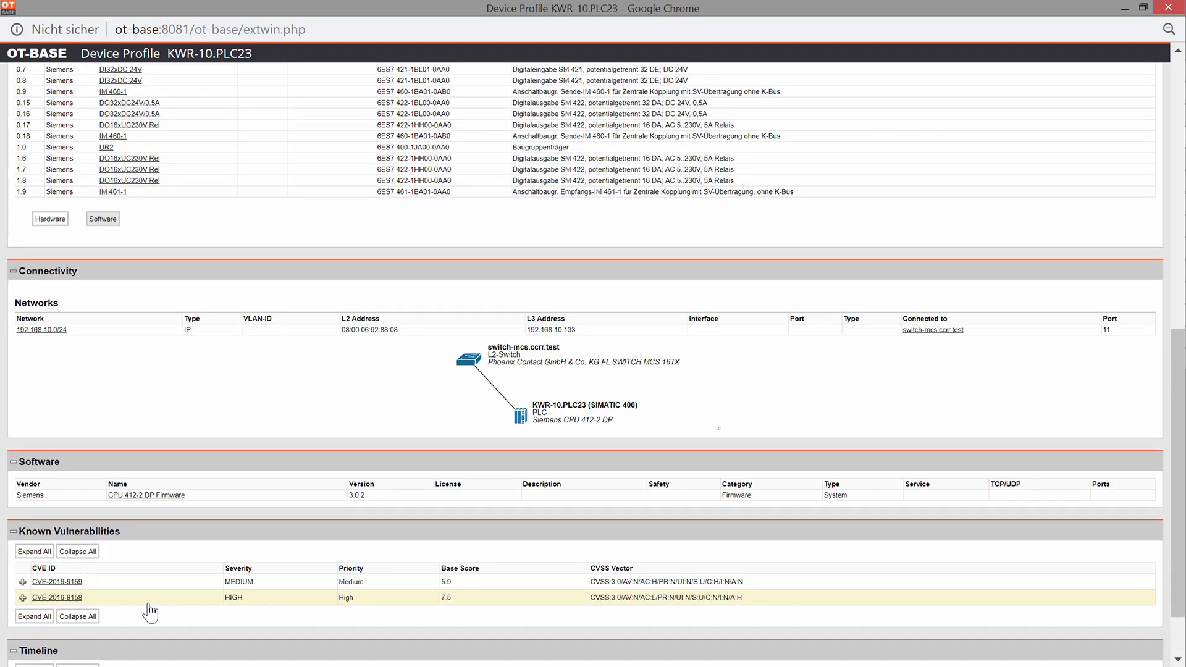
{"action": "scroll", "coordinate": [536, 528], "scroll_direction": "down", "scroll_amount": 2}
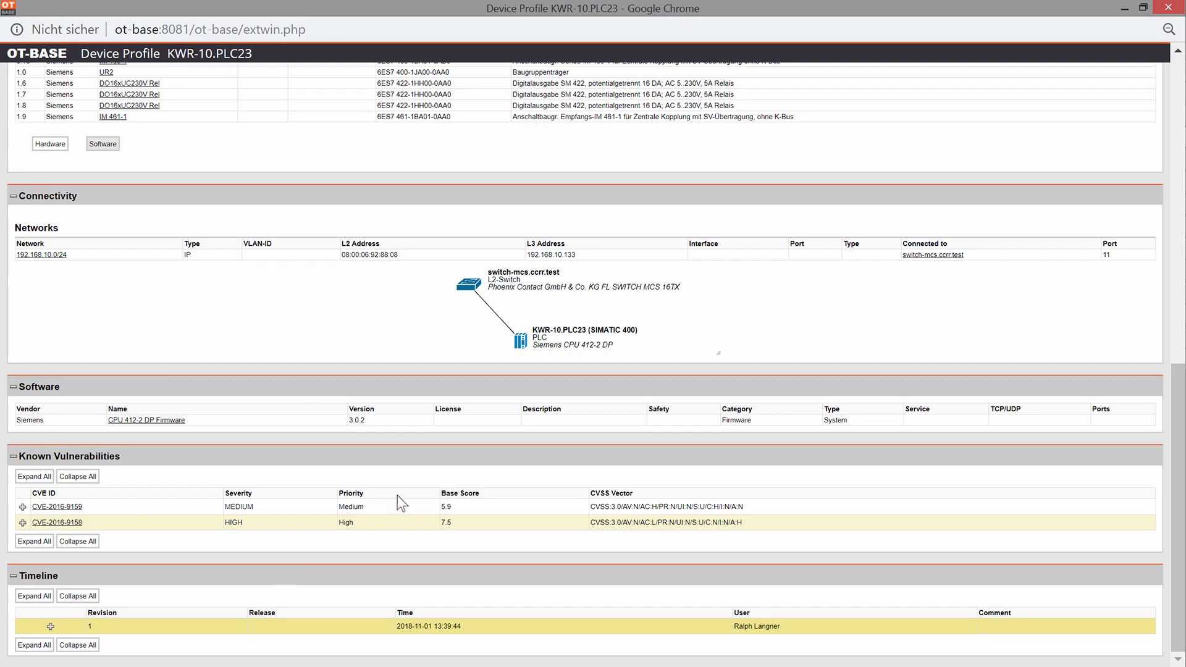
{"action": "key", "text": "ctrl+w"}
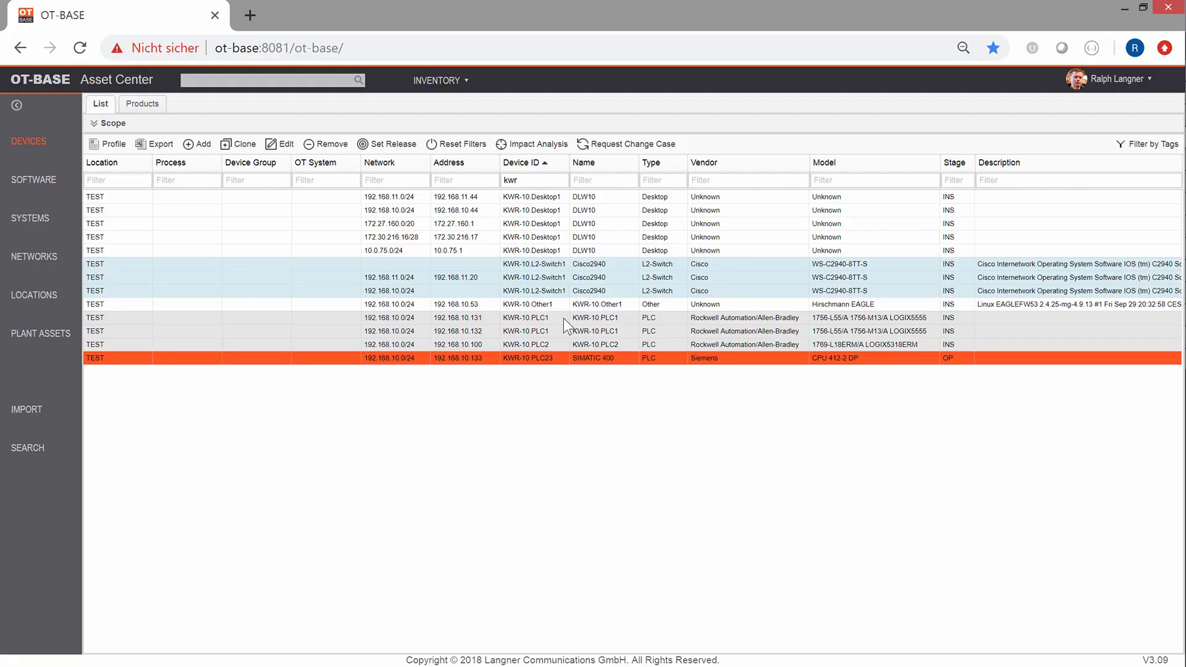
Step: Open the KWR-10.PLC1 profile full screen and view its 1756-DNB DeviceNet Scanner module
{"action": "left_click", "coordinate": [563, 317]}
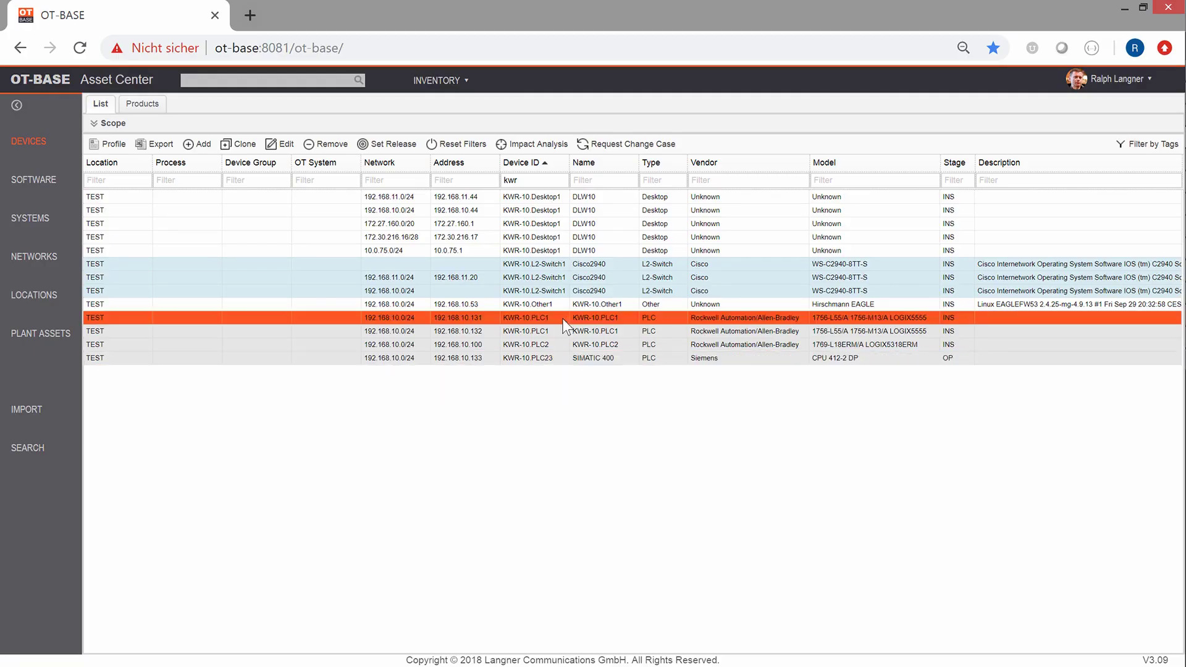
{"action": "left_click", "coordinate": [109, 144]}
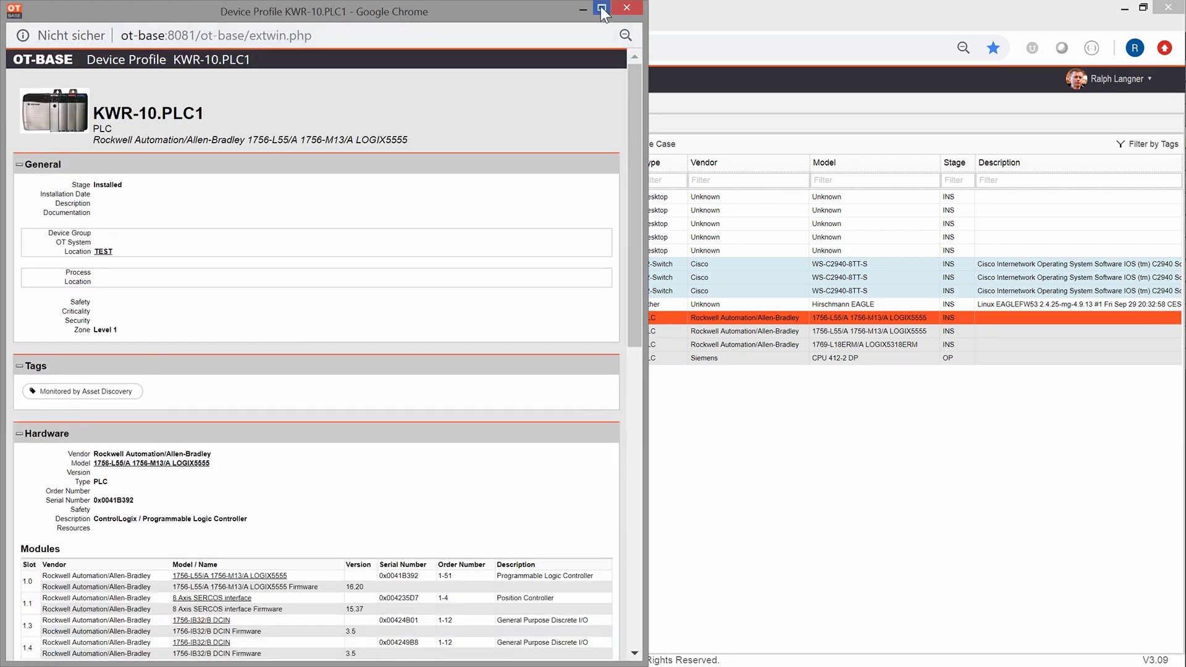
{"action": "left_click", "coordinate": [601, 7]}
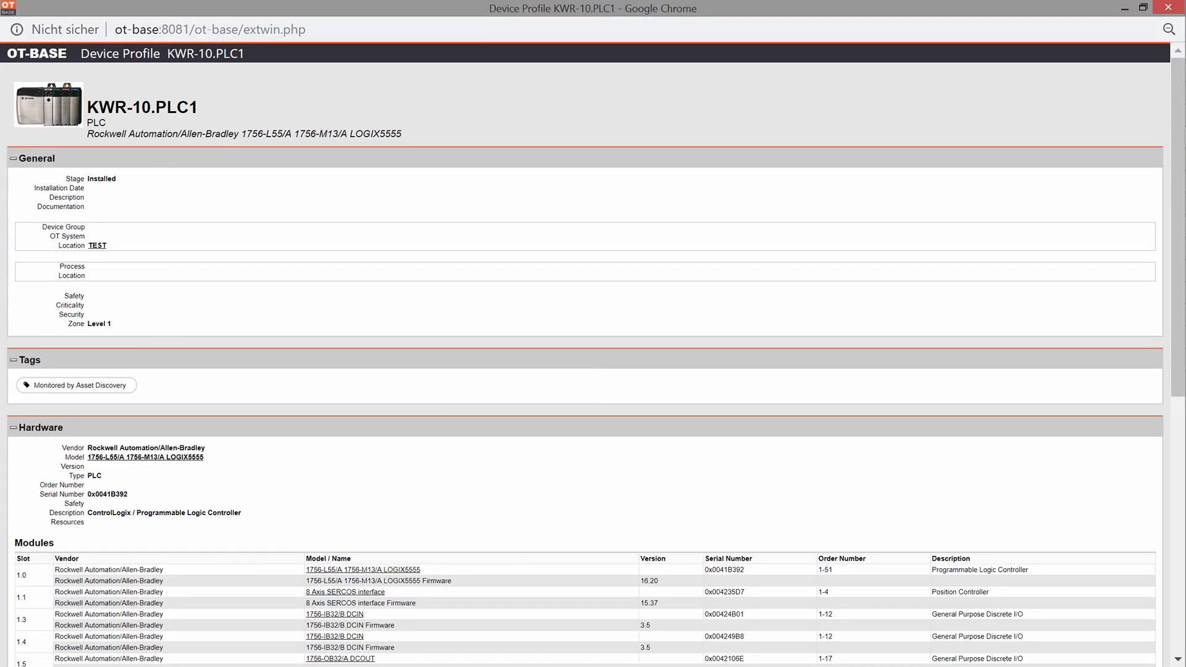
{"action": "scroll", "coordinate": [257, 363], "scroll_direction": "down", "scroll_amount": 3}
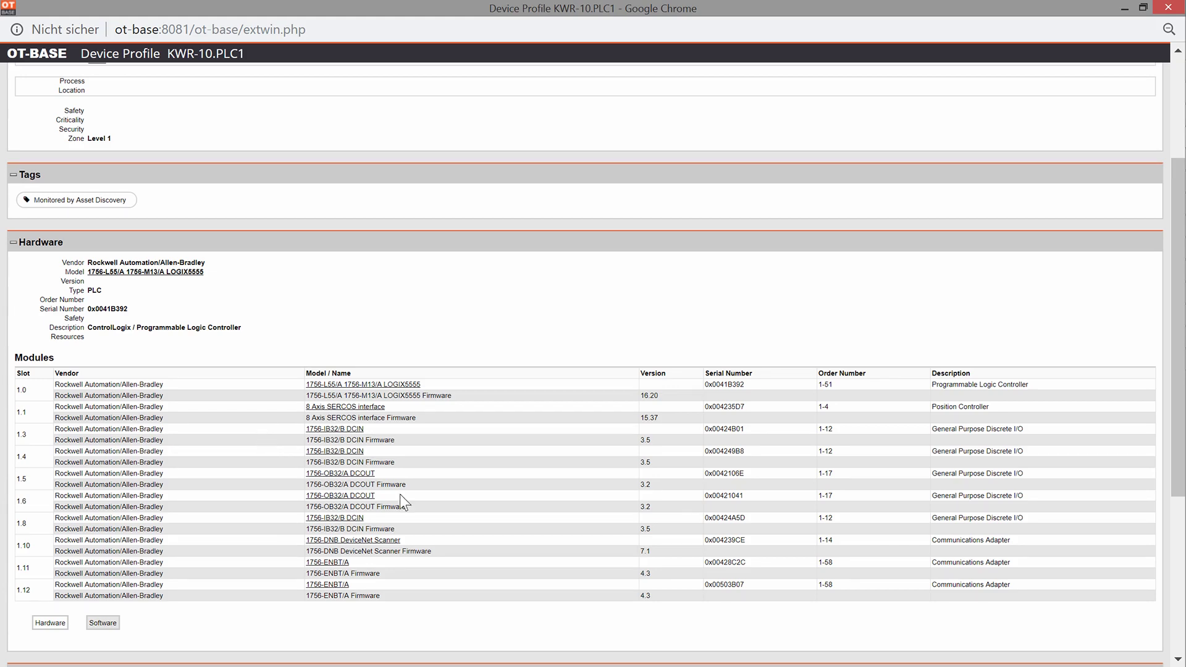
{"action": "left_click", "coordinate": [363, 540]}
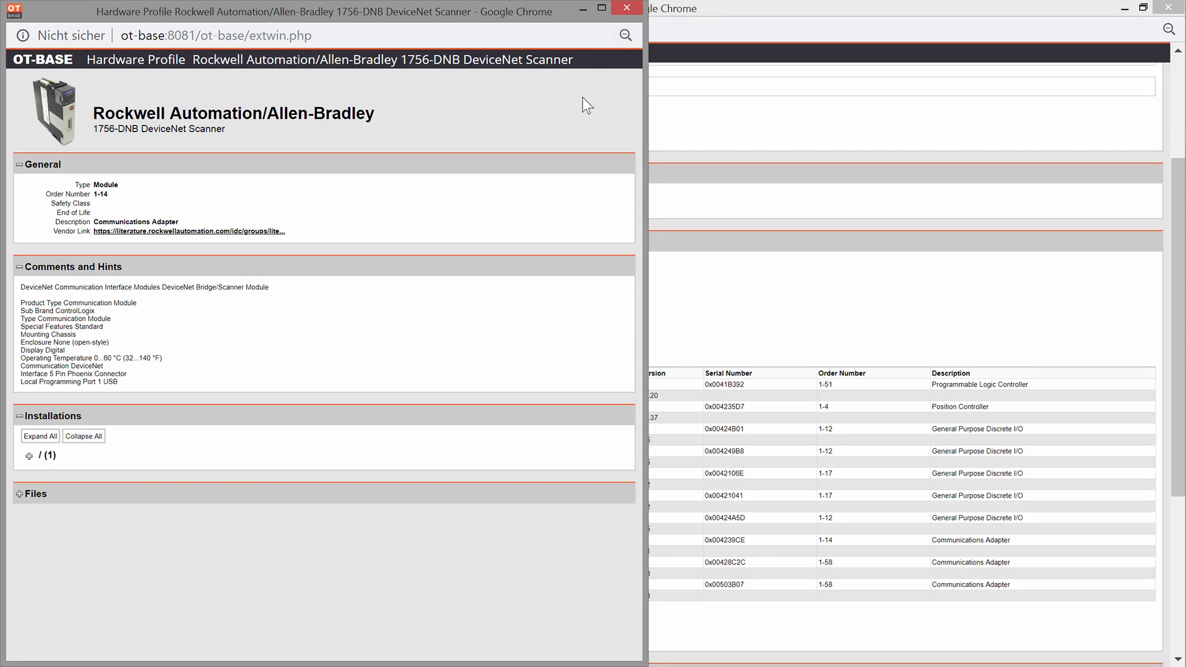
{"action": "key", "text": "ctrl+w"}
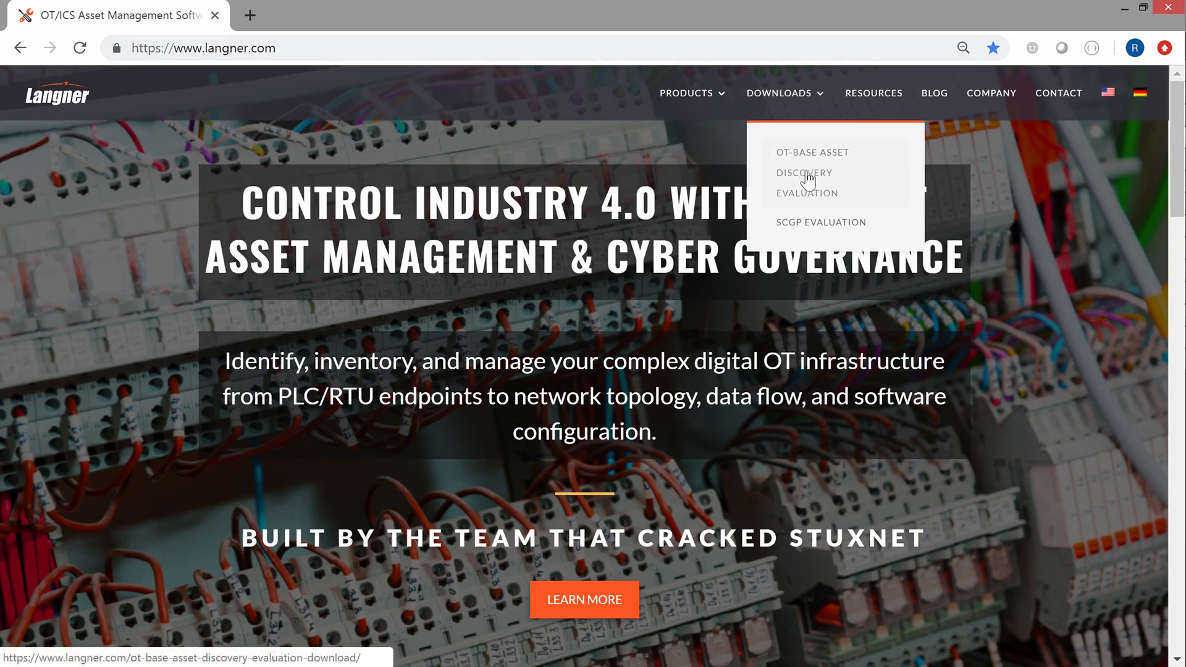
Step: Go to the OT-BASE Asset Discovery Evaluation download page and scroll to its download form
{"action": "left_click", "coordinate": [807, 176]}
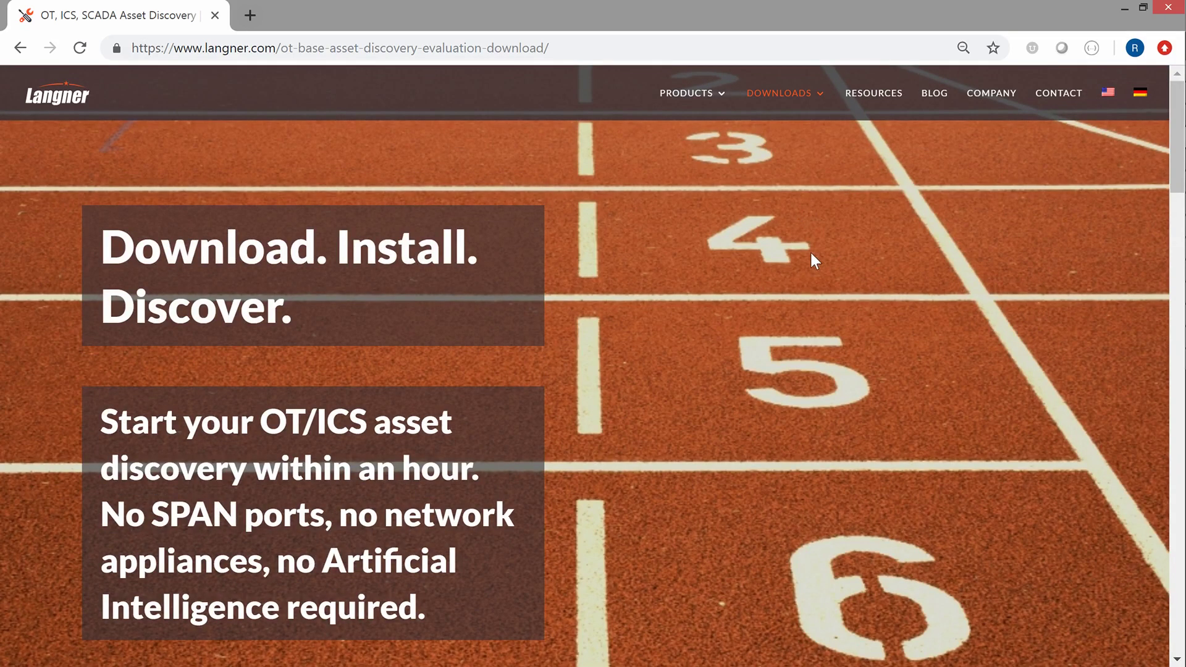
{"action": "scroll", "coordinate": [810, 250], "scroll_direction": "down", "scroll_amount": 10}
{"action": "scroll", "coordinate": [931, 279], "scroll_direction": "down", "scroll_amount": 15}
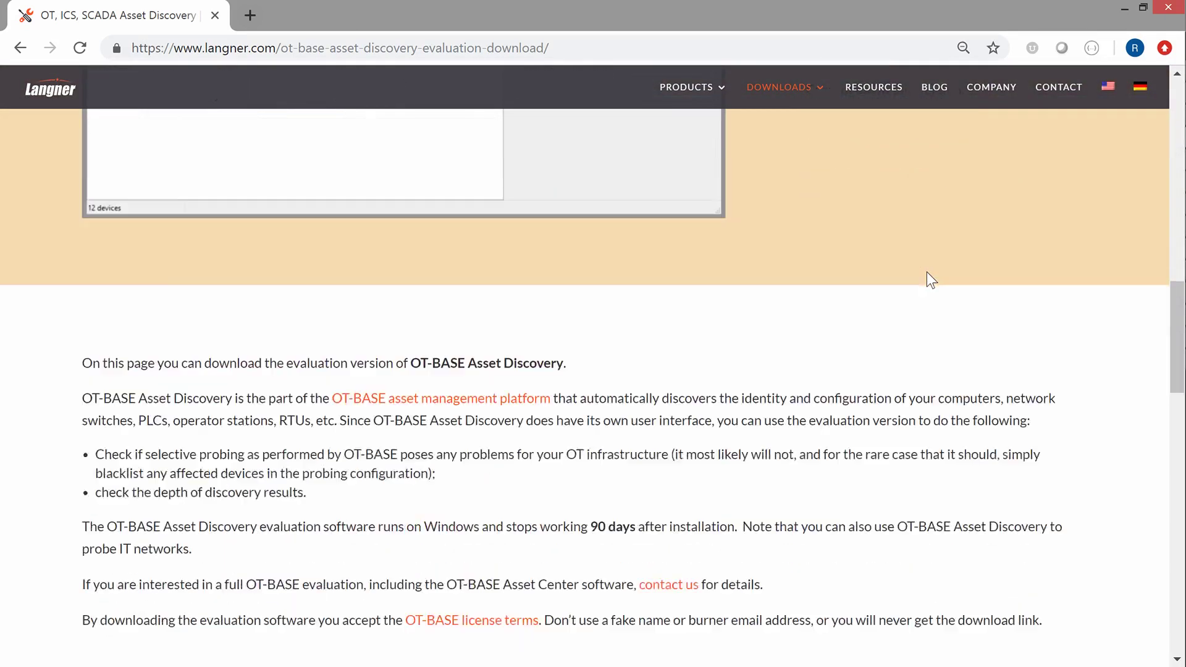